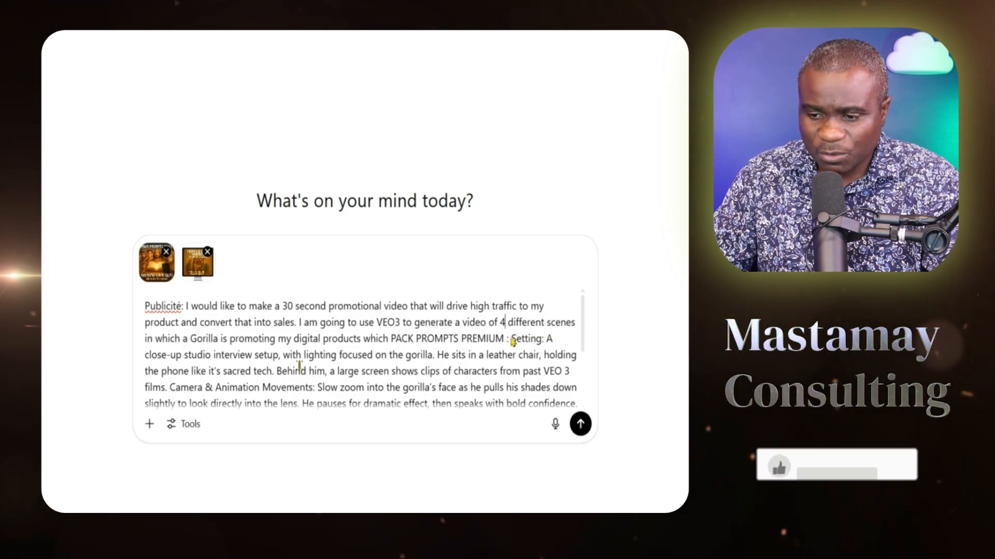
# Submit the prompt for a 30-second, four-scene VEO3 gorilla promo video and review the dialogue and settings of each generated scene.
pyautogui.press('Return')
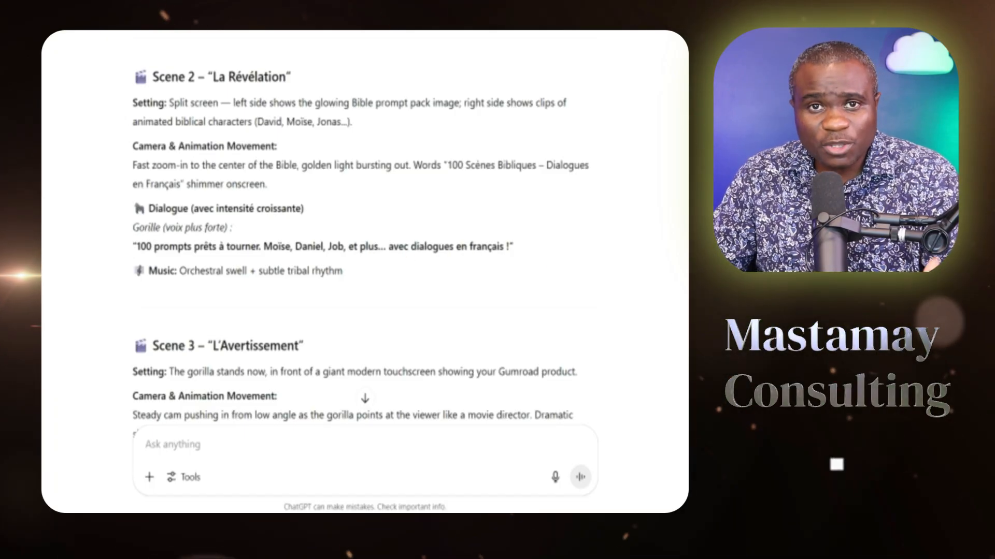
pyautogui.scroll(-3, 365, 233)
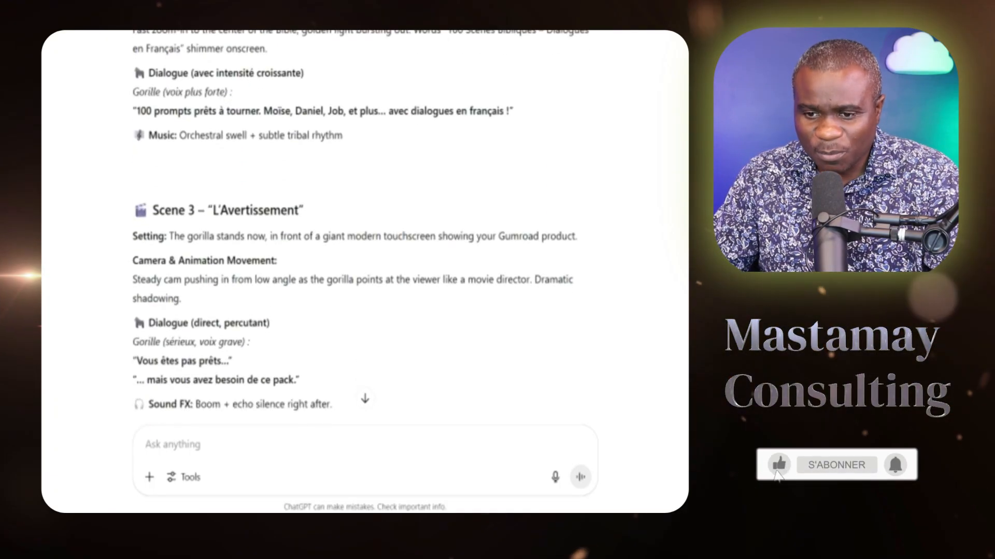
pyautogui.scroll(-2, 245, 194)
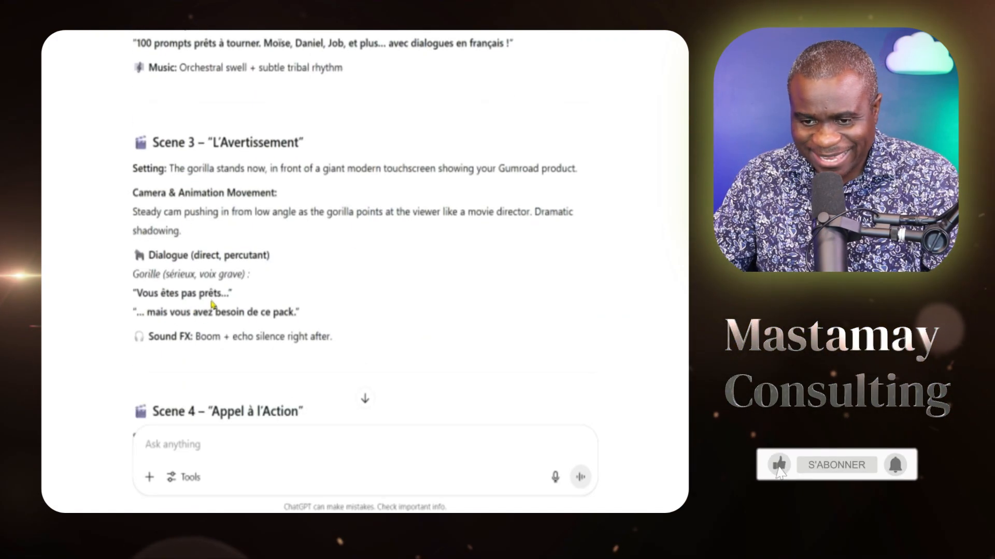
pyautogui.scroll(-4, 250, 134)
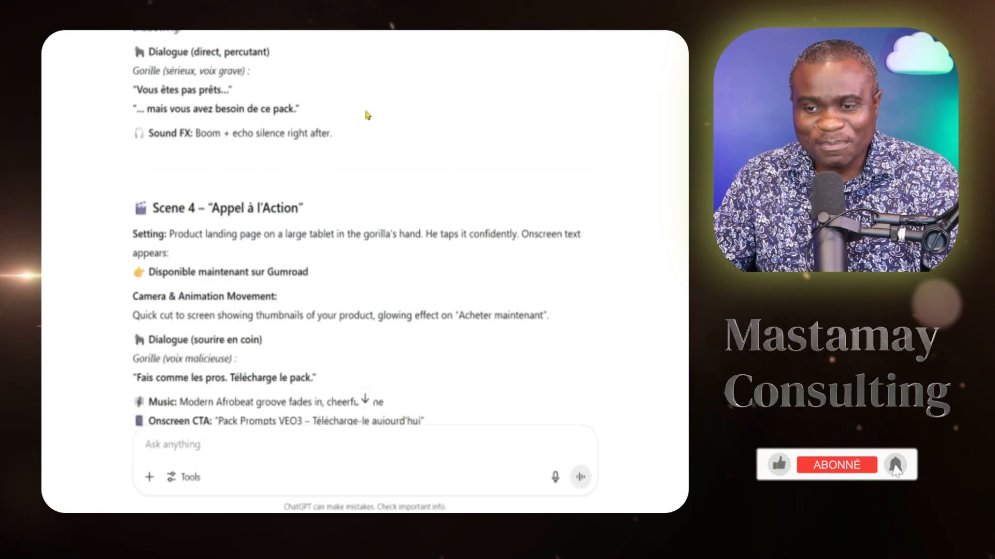
pyautogui.scroll(-1, 213, 213)
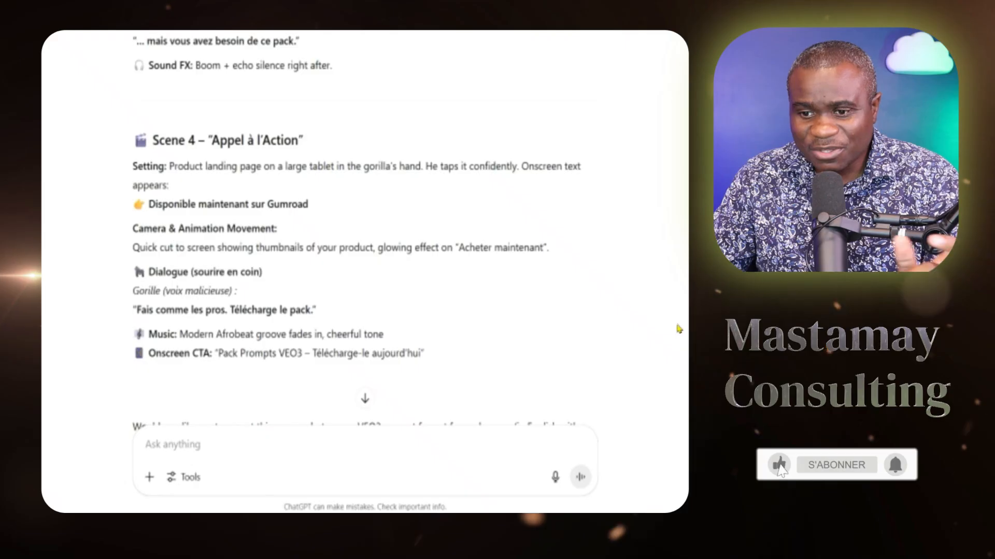
pyautogui.scroll(-2, 678, 329)
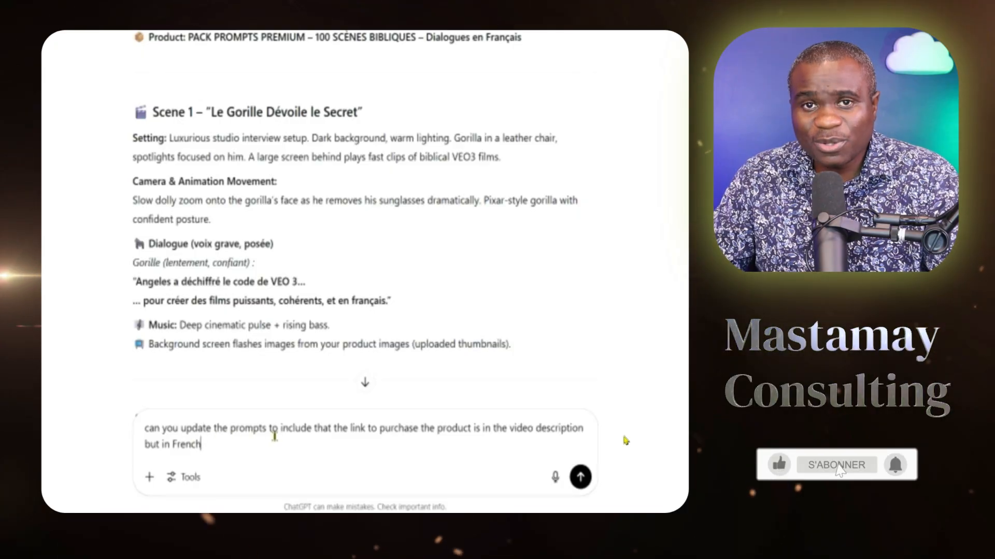
# Ask for the prompts to be updated to say, in French, that the purchase link is in the video description.
pyautogui.click(317, 430)
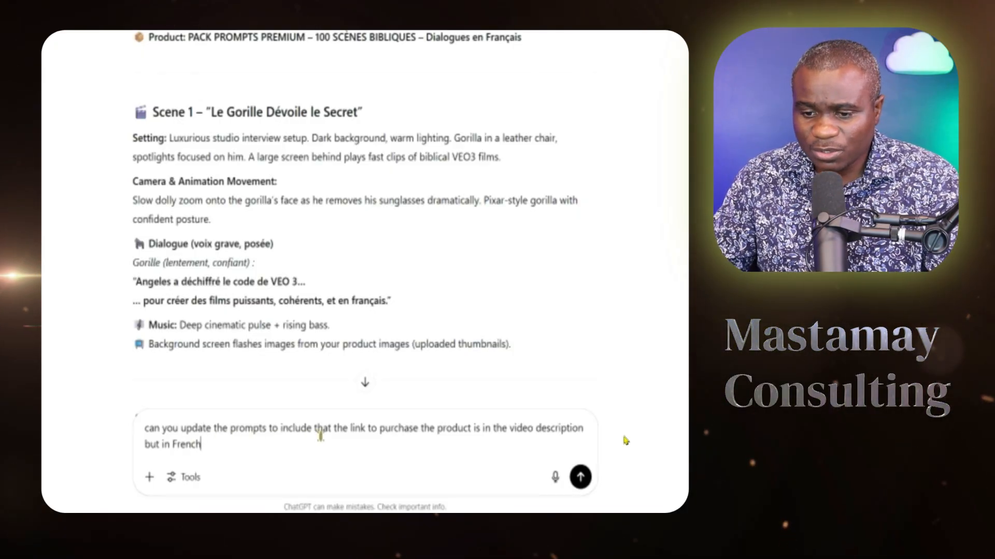
pyautogui.doubleClick(290, 430)
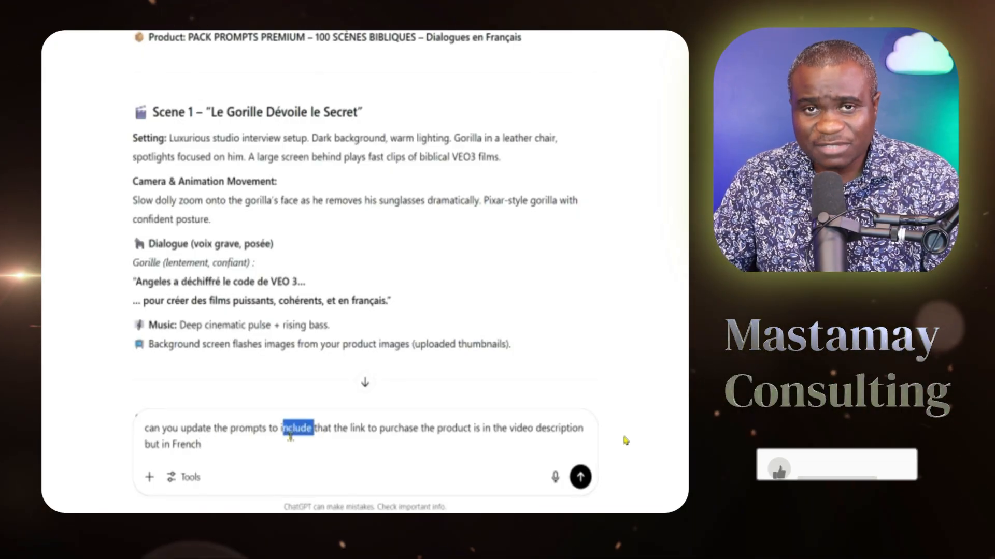
pyautogui.click(581, 478)
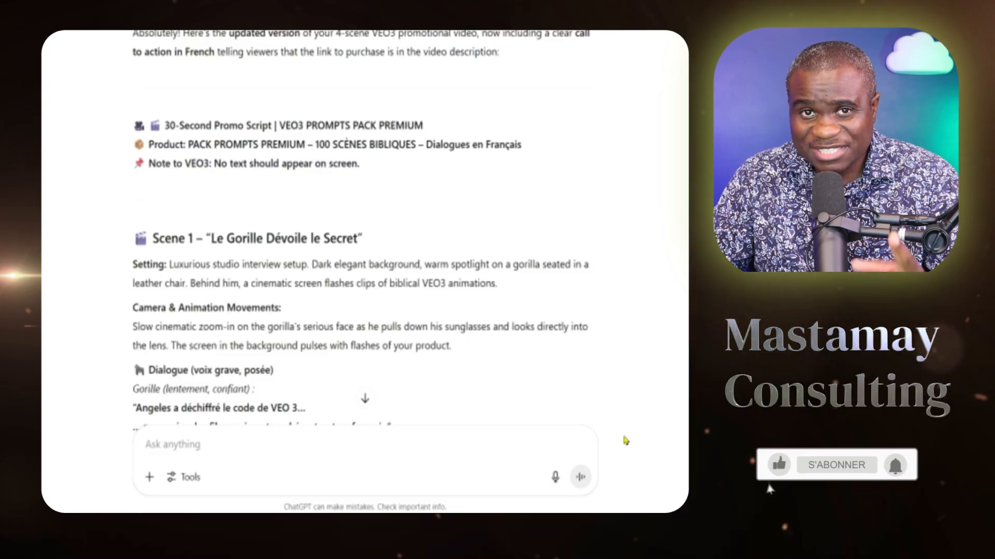
# Review the updated promo script from Scene 1 to Scene 4, checking the dialogue for the description-link call to action.
pyautogui.scroll(-2, 625, 440)
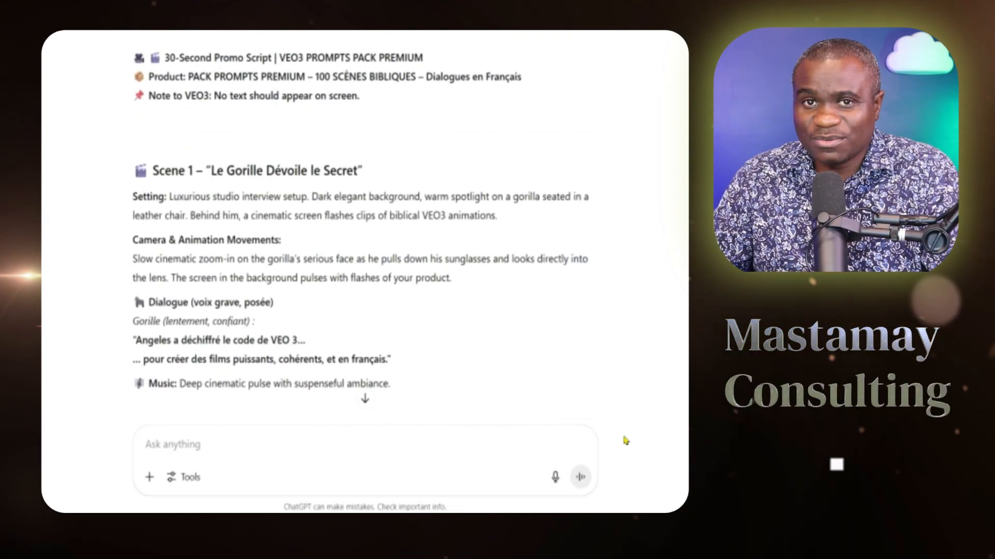
pyautogui.scroll(-2, 625, 440)
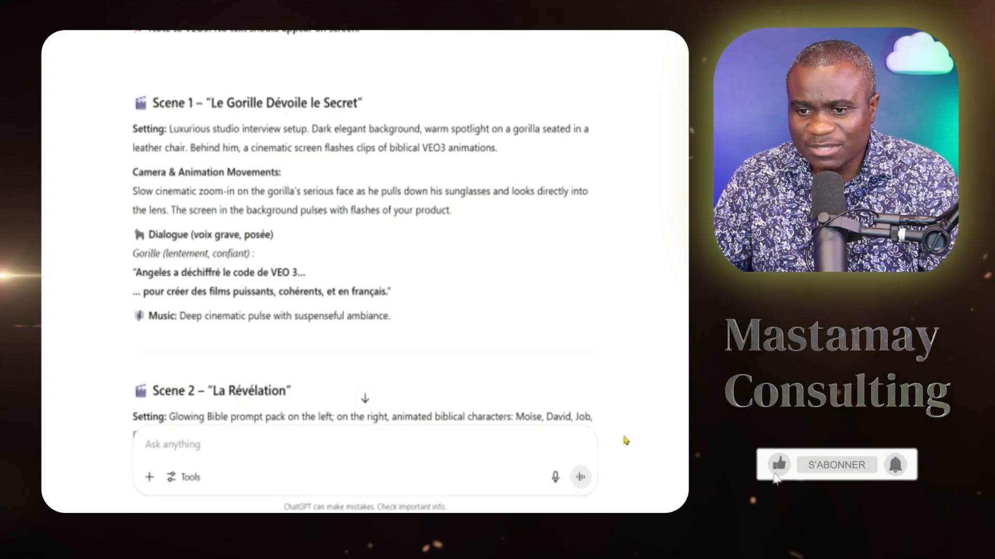
pyautogui.scroll(-10, 625, 441)
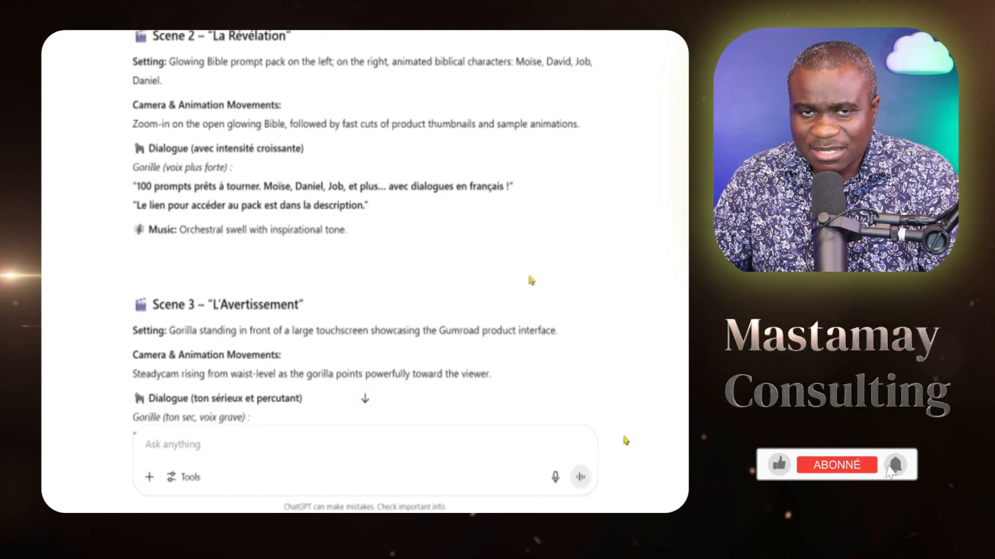
pyautogui.scroll(-1, 536, 283)
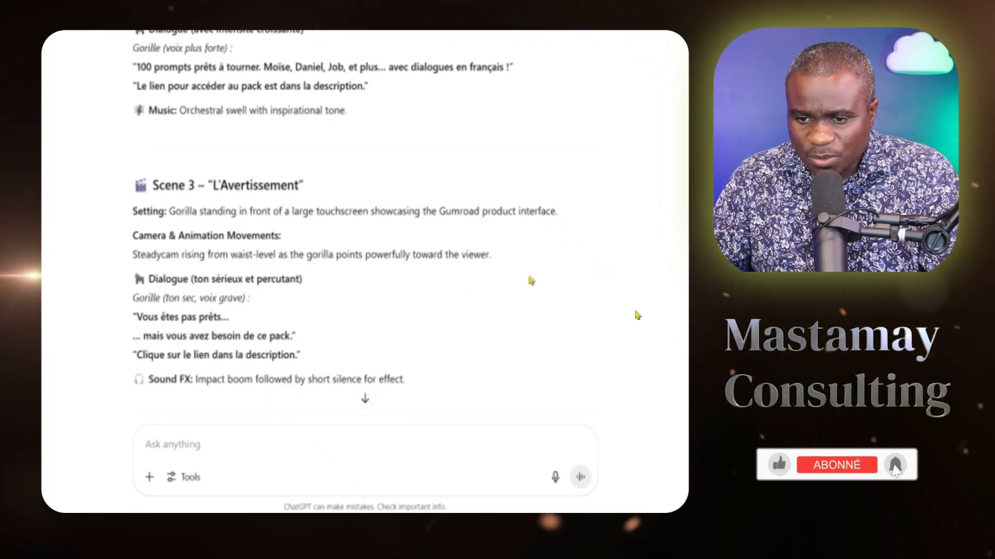
pyautogui.scroll(-4, 531, 281)
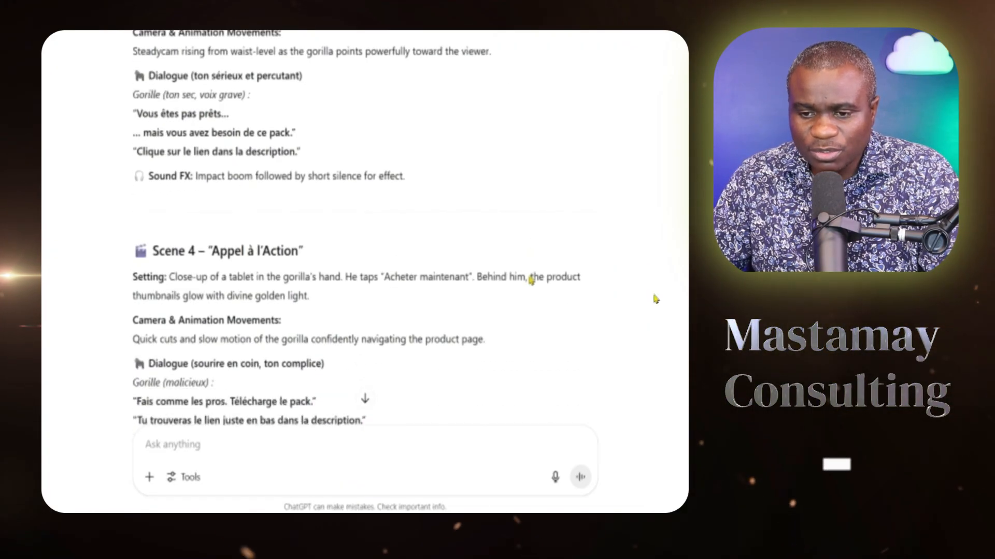
pyautogui.scroll(-3, 531, 280)
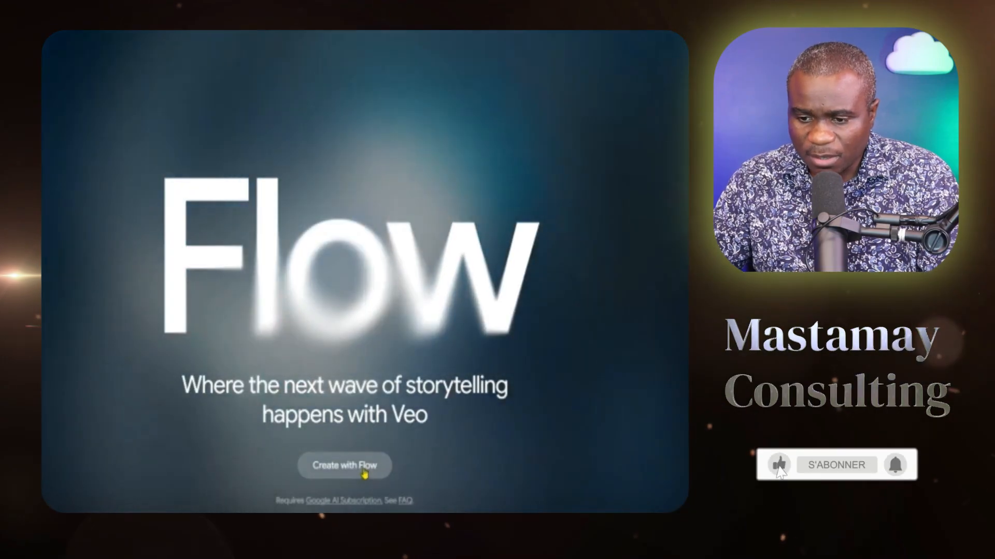
# Switch to Flow, create a new project and set the generation mode to Frames to Video.
pyautogui.click(361, 472)
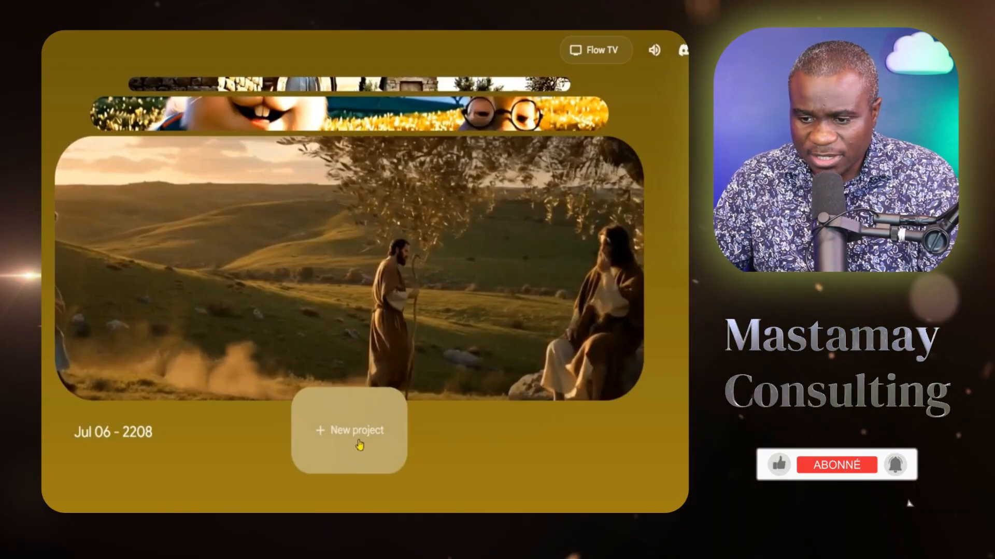
pyautogui.click(359, 444)
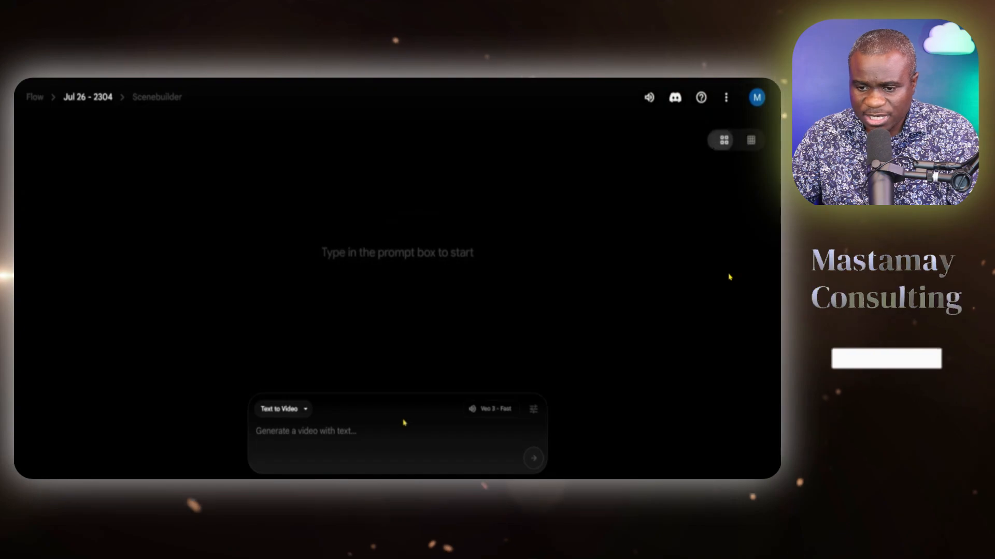
pyautogui.click(305, 410)
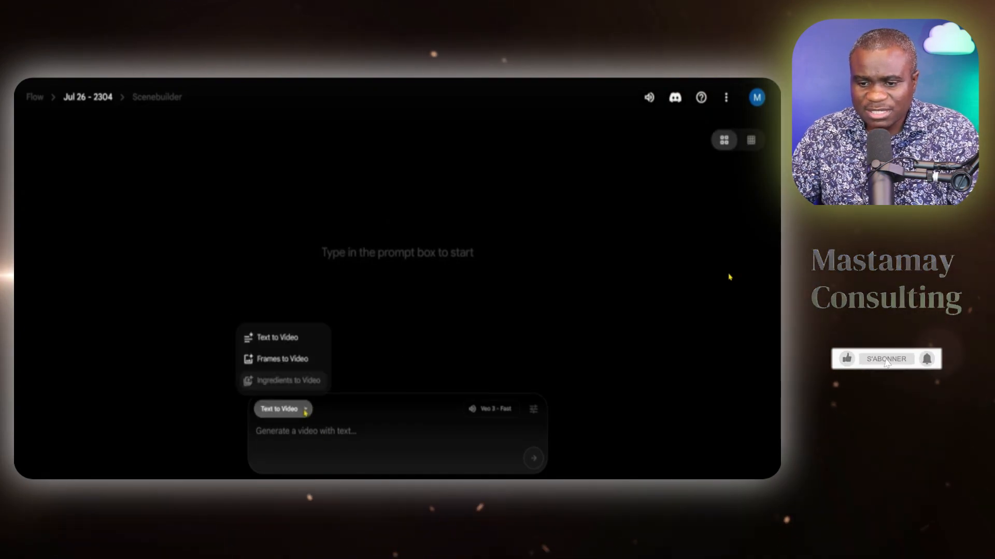
pyautogui.click(273, 357)
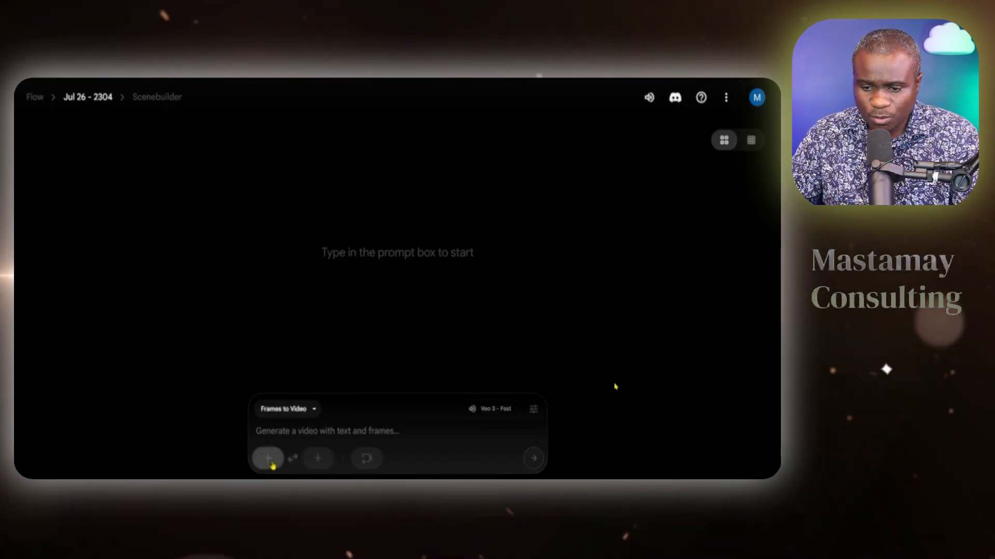
# Upload the product image as the first frame, paste the Scene 1 studio interview prompt and generate the video.
pyautogui.click(270, 462)
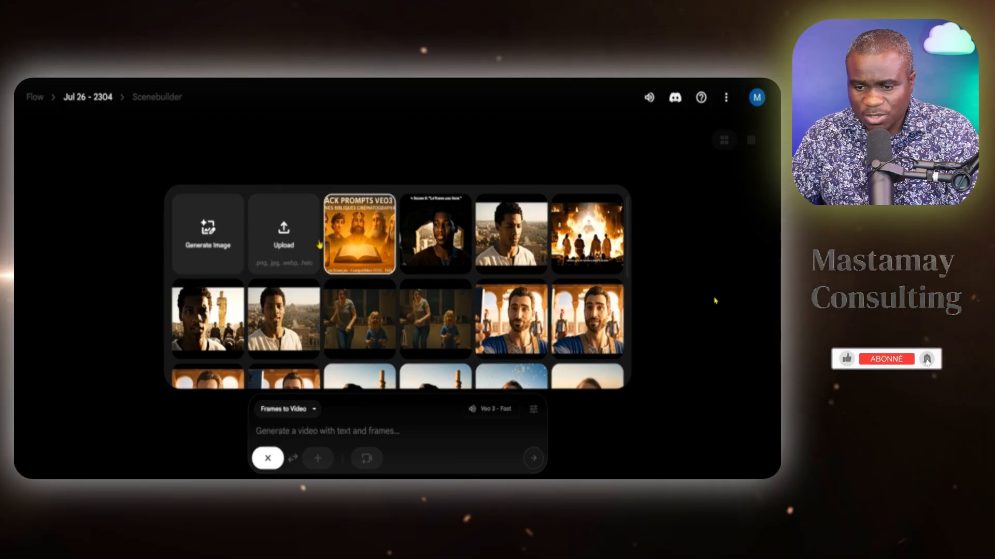
pyautogui.click(282, 240)
pyautogui.doubleClick(304, 123)
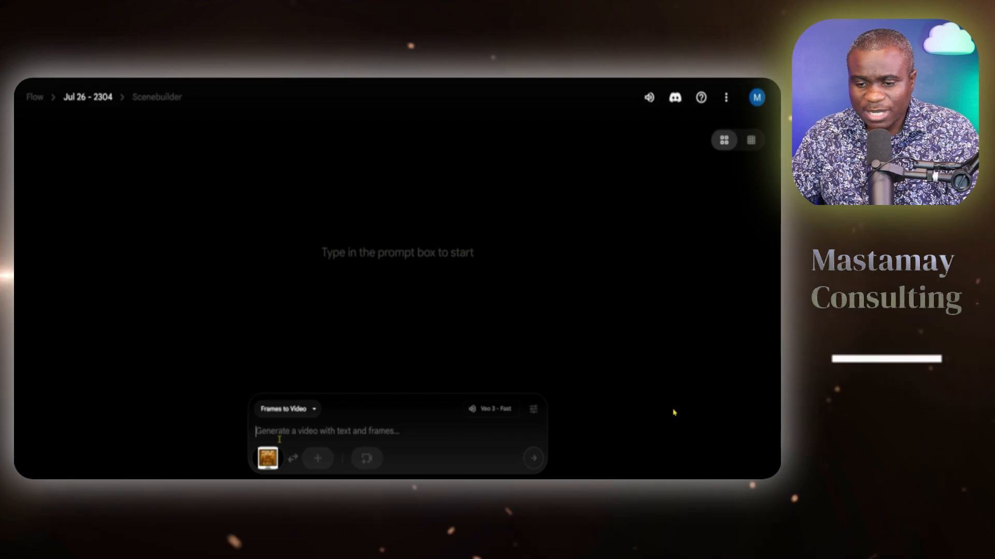
pyautogui.hotkey('ctrl', 'v')
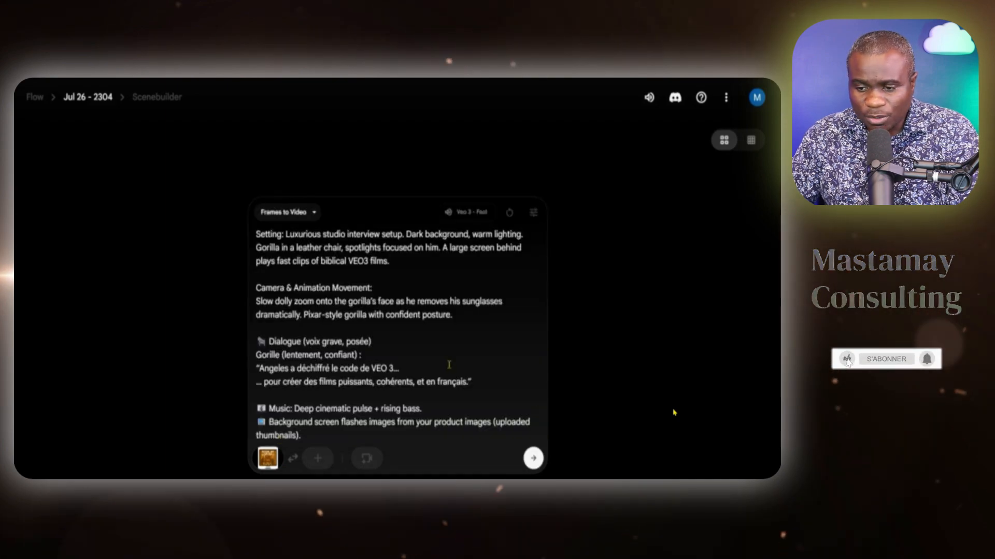
pyautogui.click(533, 459)
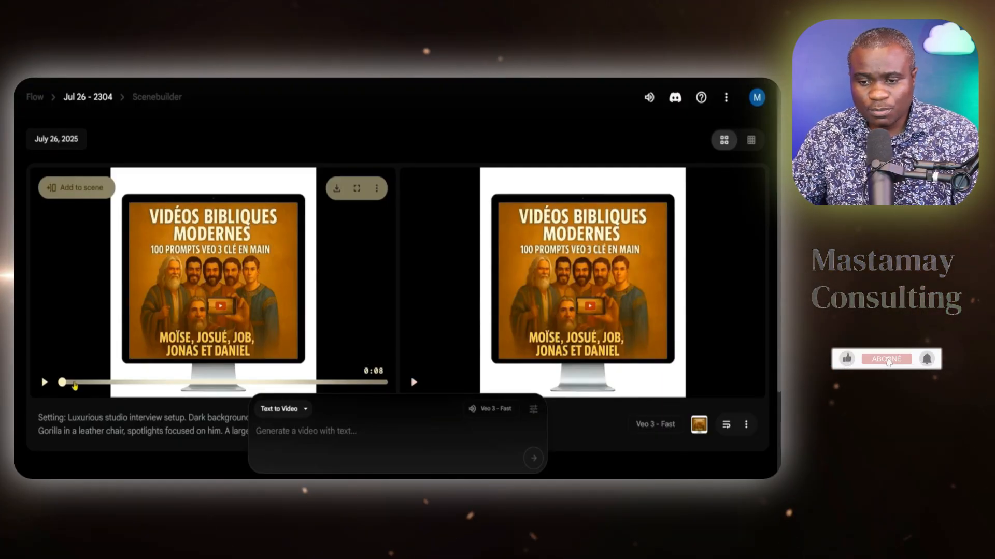
# Play both generated Scene 1 clips, then check the clips of the gorilla walking toward the glowing digital screen.
pyautogui.click(44, 383)
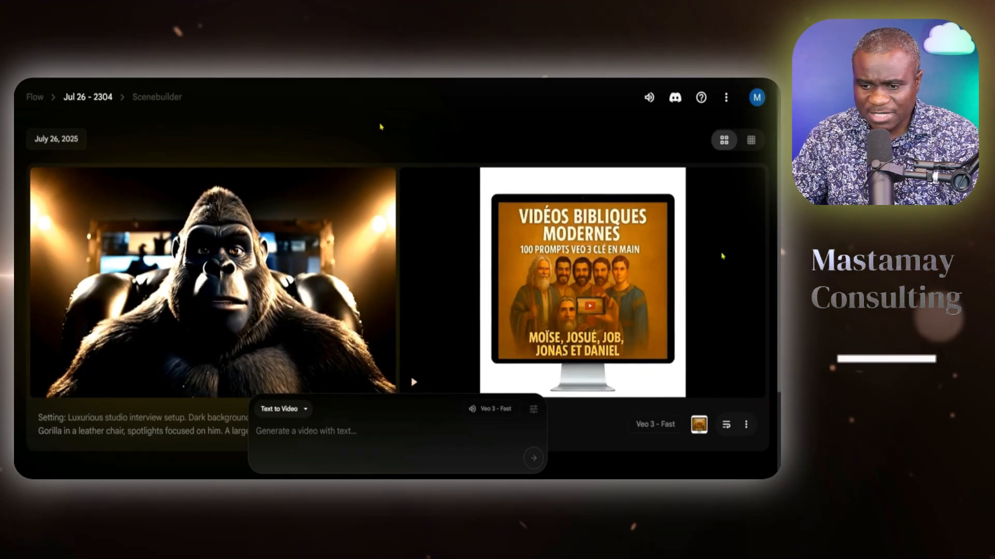
pyautogui.click(414, 383)
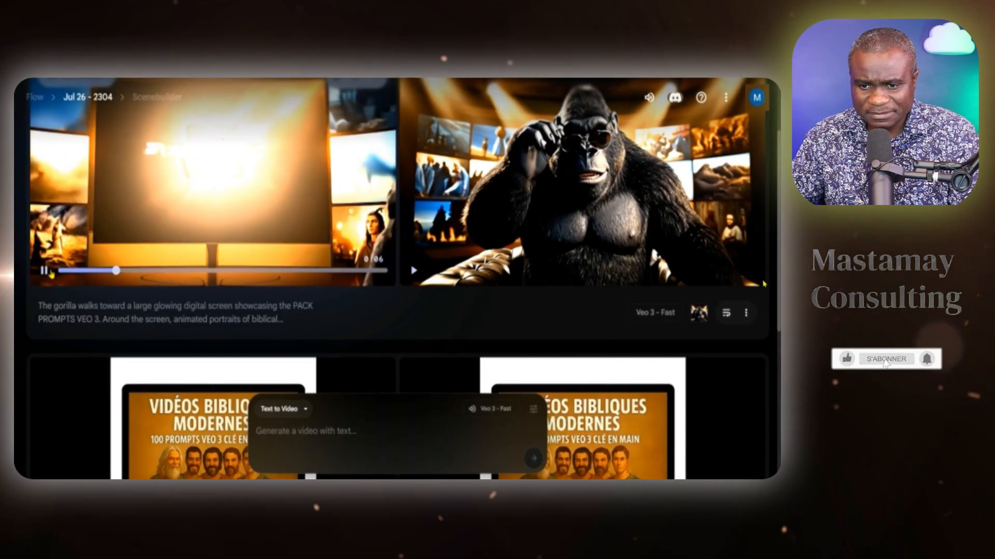
pyautogui.scroll(2, 420, 141)
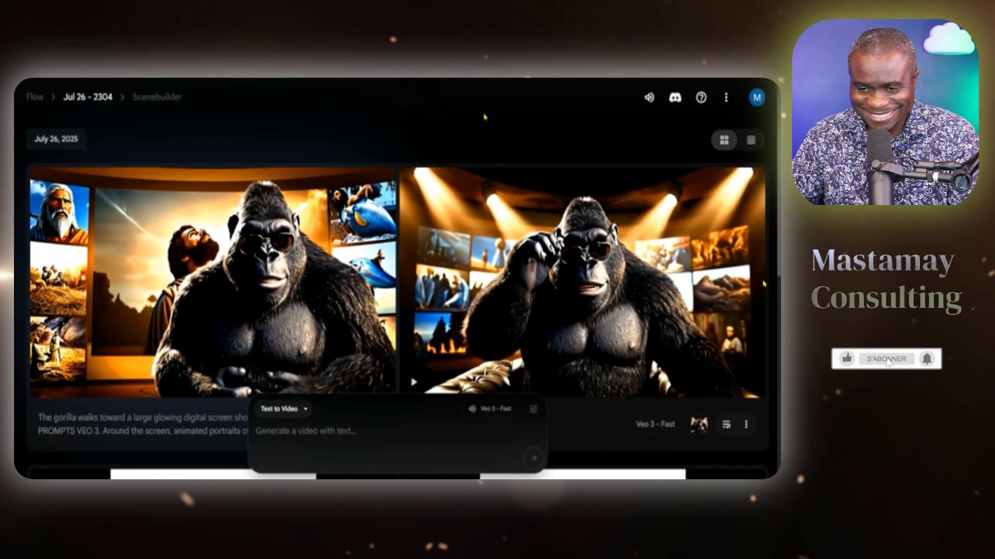
pyautogui.click(550, 239)
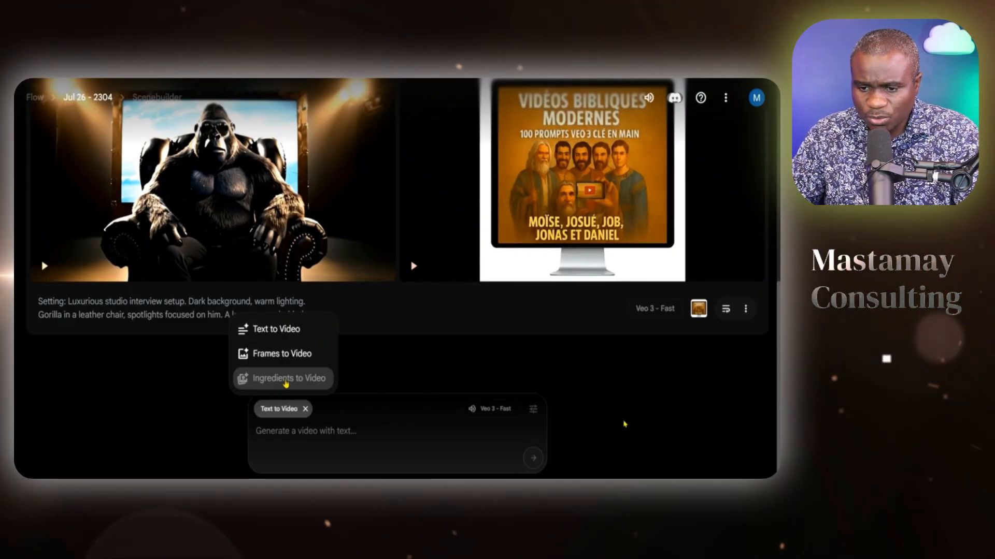
# Choose Frames to Video with the sunglasses gorilla image as the first frame, and play both clips of the touchscreen scene.
pyautogui.moveTo(286, 384)
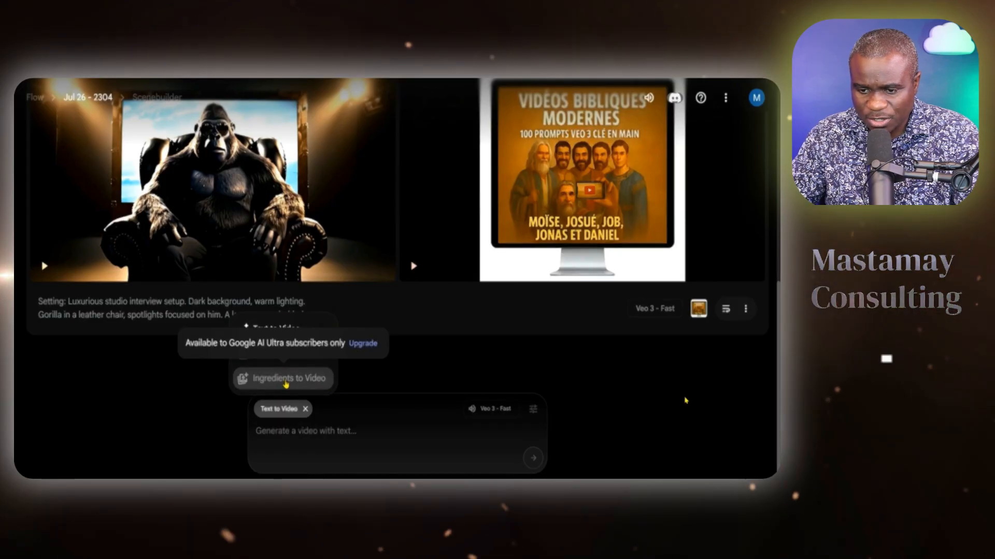
pyautogui.click(304, 352)
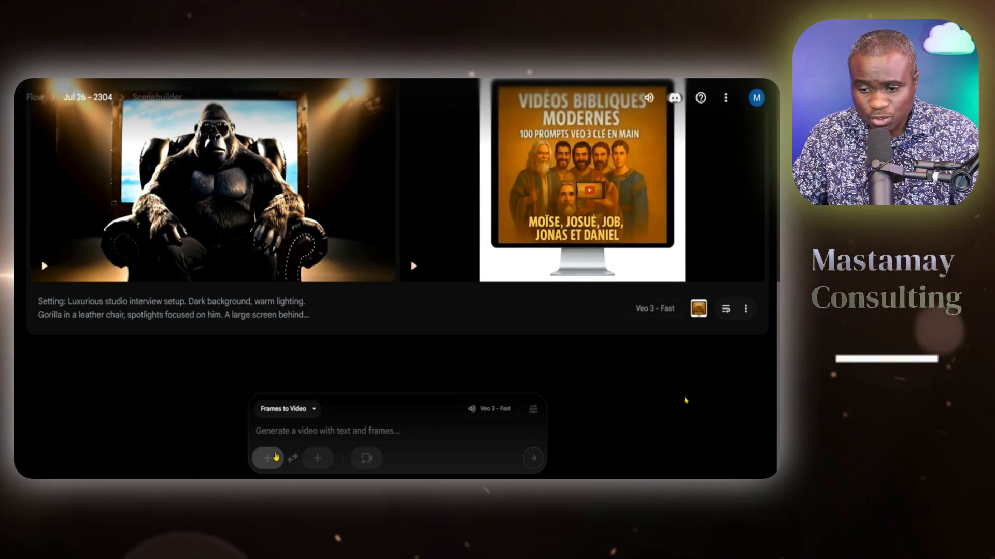
pyautogui.click(275, 457)
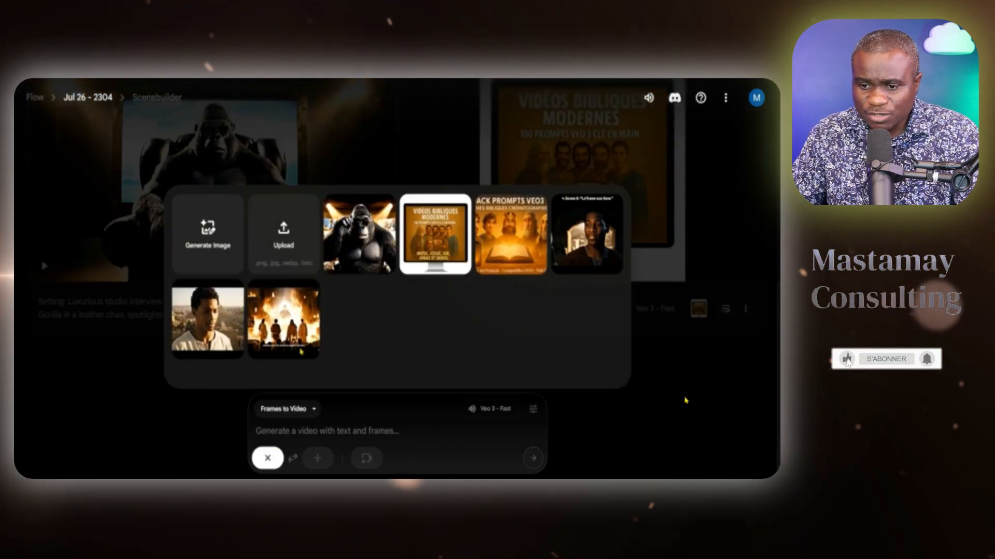
pyautogui.click(358, 244)
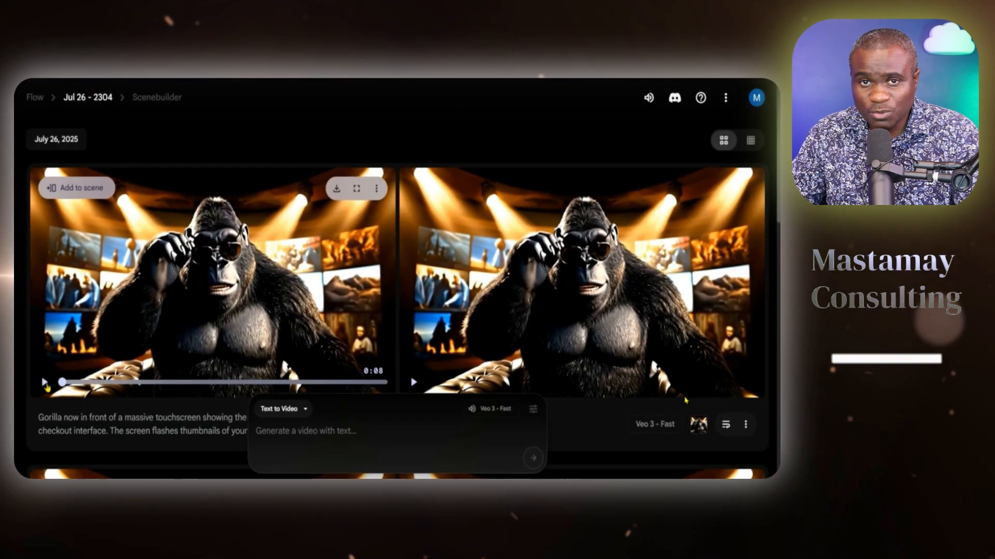
pyautogui.click(45, 384)
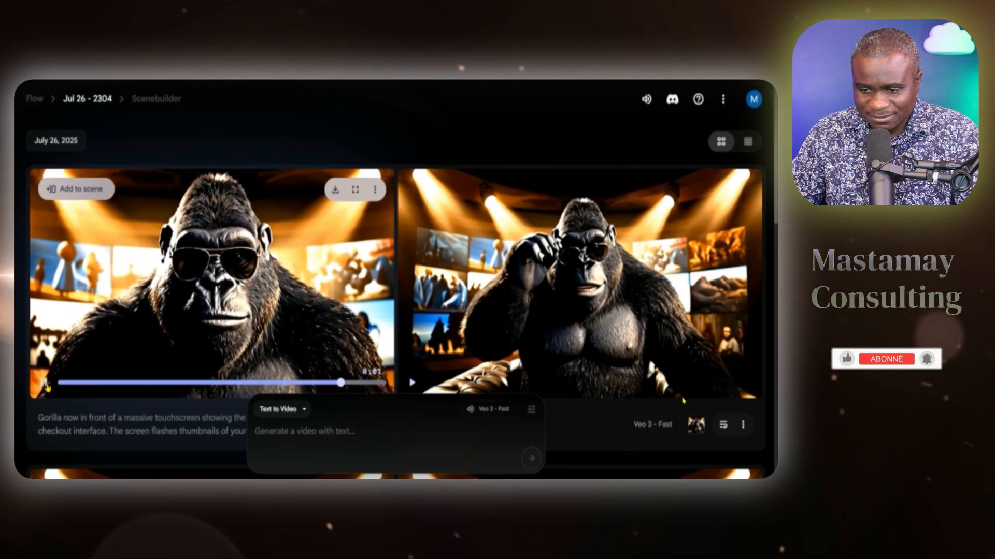
pyautogui.click(413, 382)
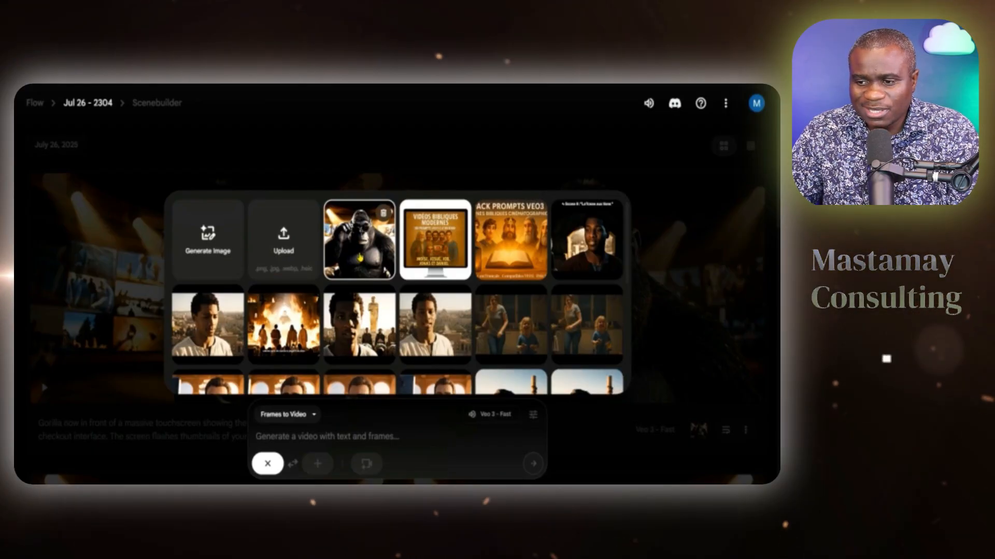
# Use the sunglasses gorilla as first frame and the product image as last frame, paste the seated-gorilla tablet prompt and generate the video.
pyautogui.click(359, 258)
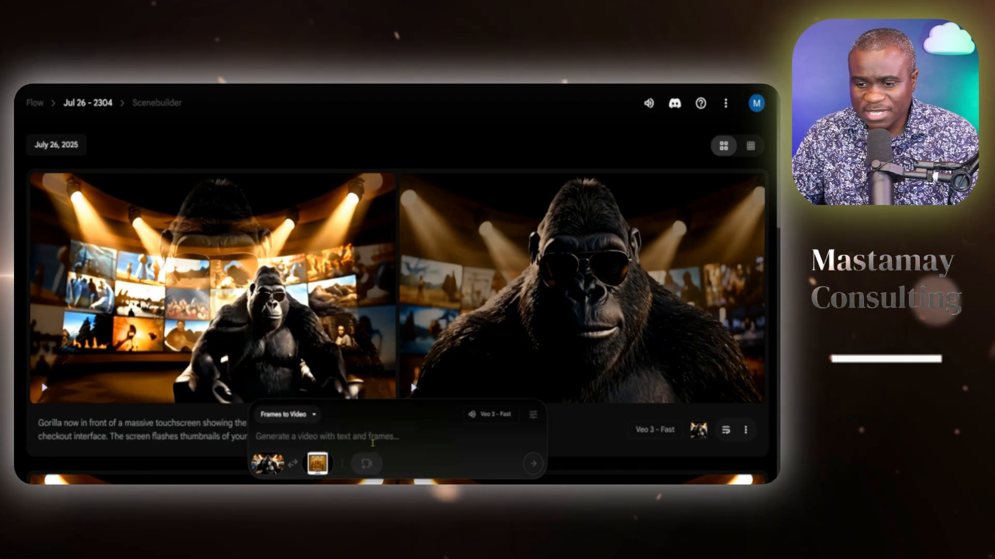
pyautogui.write('Back to the studio. The gorilla is seated again, this time casually showing the tablet screen displaying the PACK PROMPTS product page. The lighting is warm and hopeful. The screen behind shows biblical scenes being generated.  Camera & Animation Movements: Side camera dolly moves around him as he taps "Télécharger." Then a final push-in as he smiles knowingly at the viewer.  Dialogue in French (smiling, inviting): 🦍 Gorilla (complice) : "Fais comme les pros. Télécharge le pack aujourd’hui." "Le lien est dans la description. Juste là."  Audio: Uplifting Afrobeat-style rhythm begins to play. Soft shimmer sound when the pack appears.')
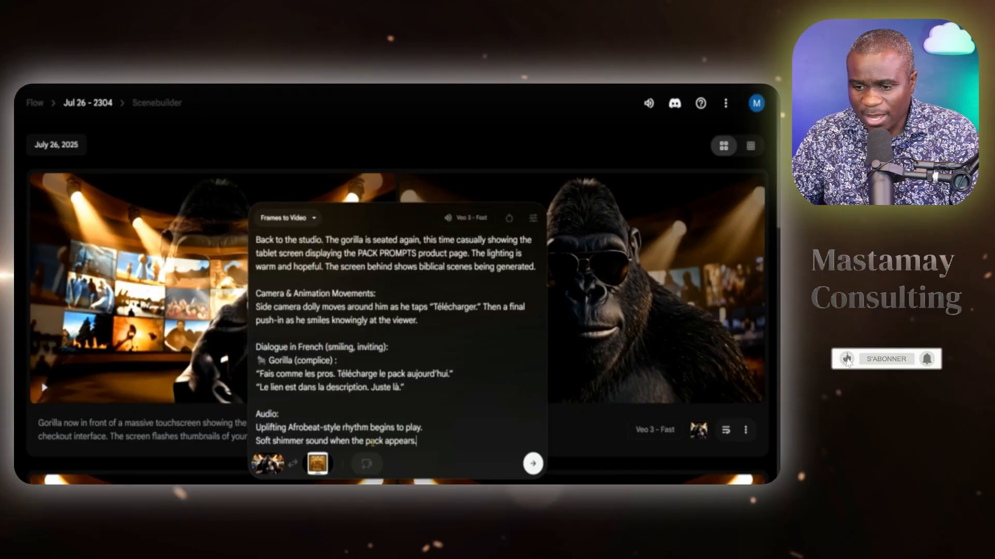
pyautogui.click(533, 464)
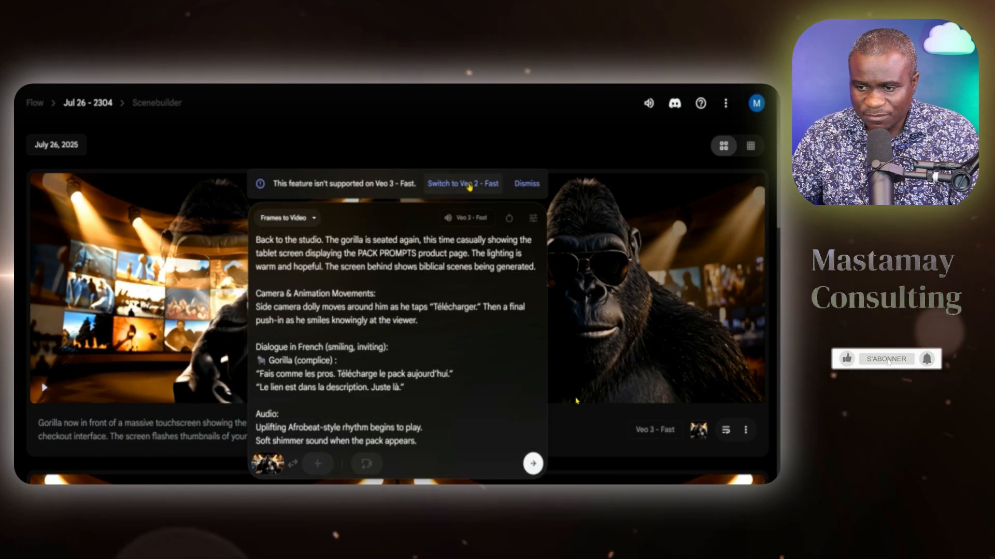
# Check the available generation models in the prompt settings and keep Veo 3 - Fast selected.
pyautogui.click(532, 218)
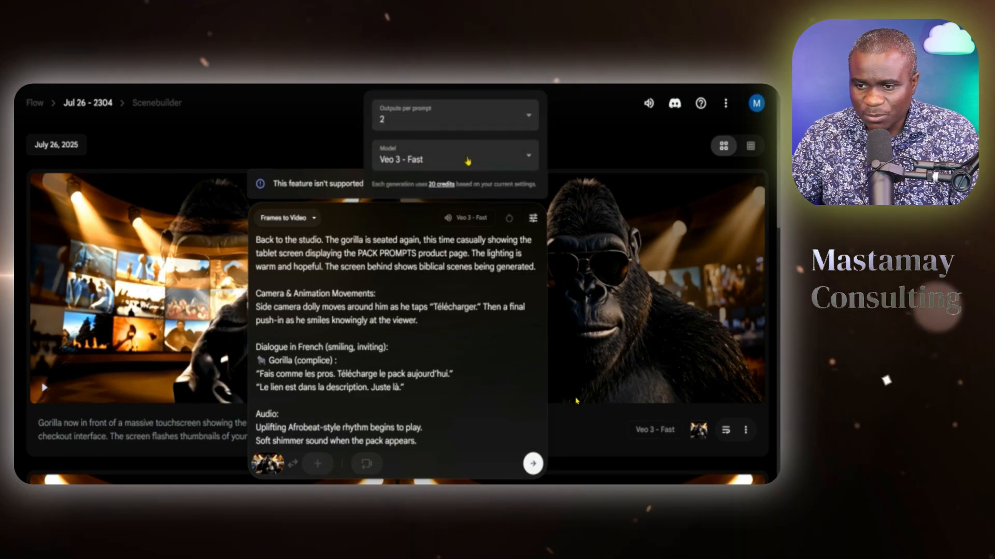
pyautogui.click(473, 155)
pyautogui.click(449, 198)
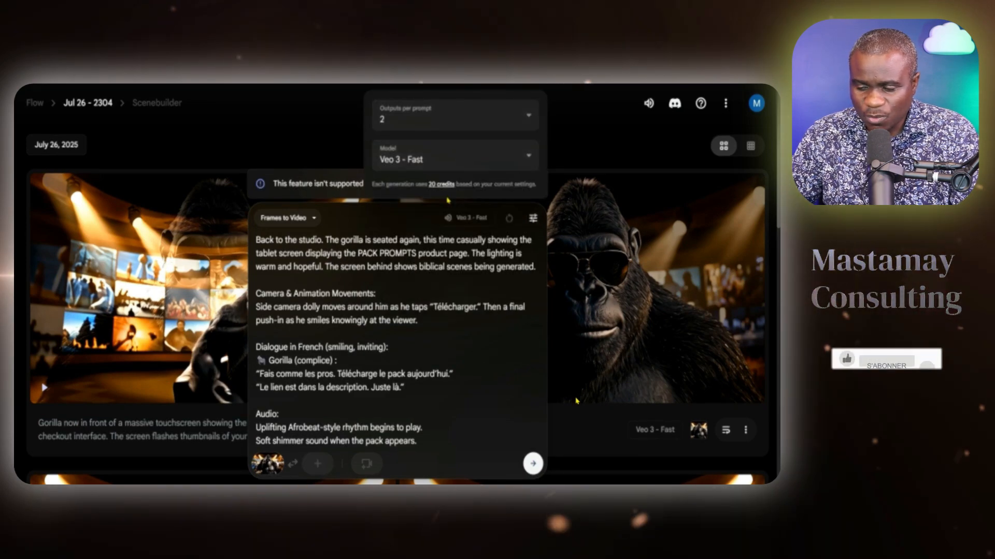
pyautogui.click(477, 163)
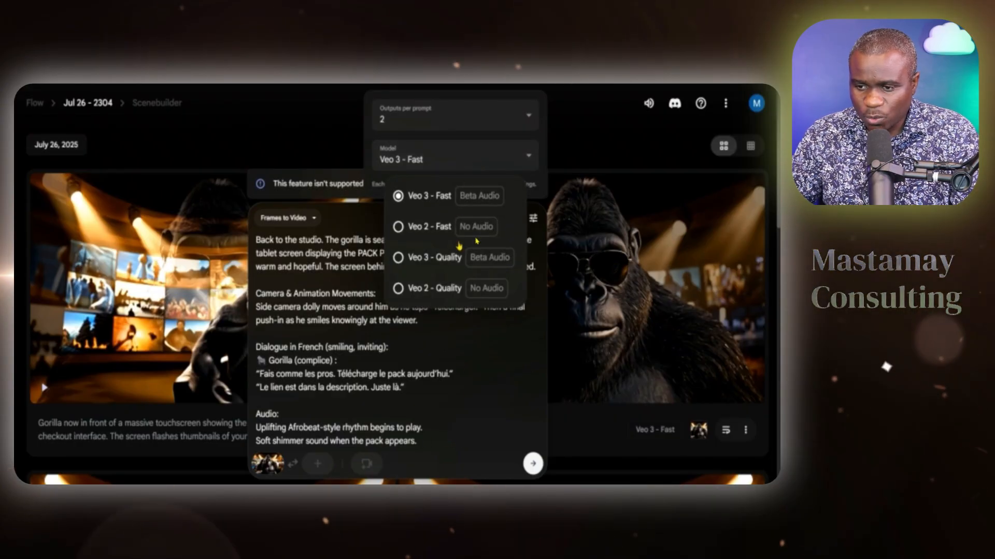
pyautogui.click(470, 206)
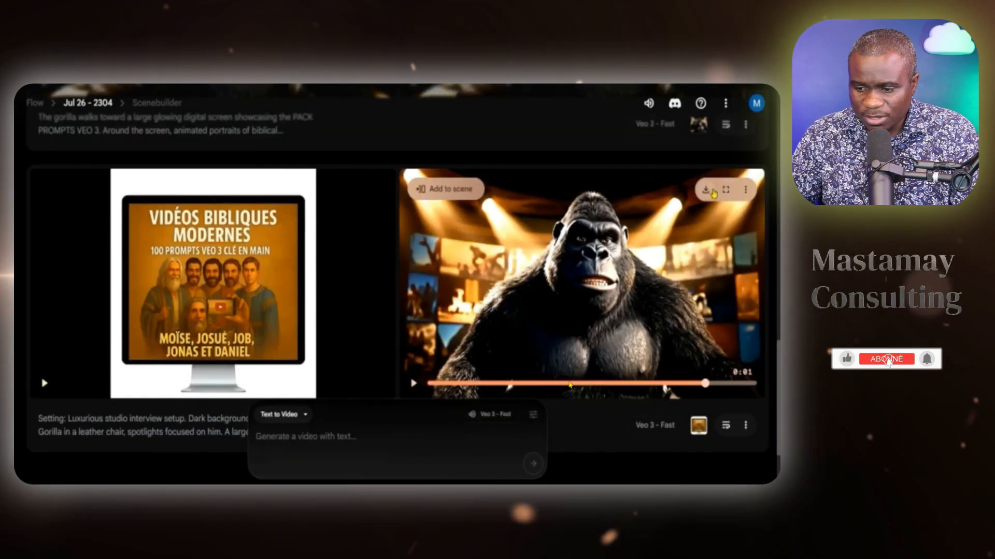
# Download the studio interview clip ending on the talking gorilla in its original size (720p).
pyautogui.click(710, 191)
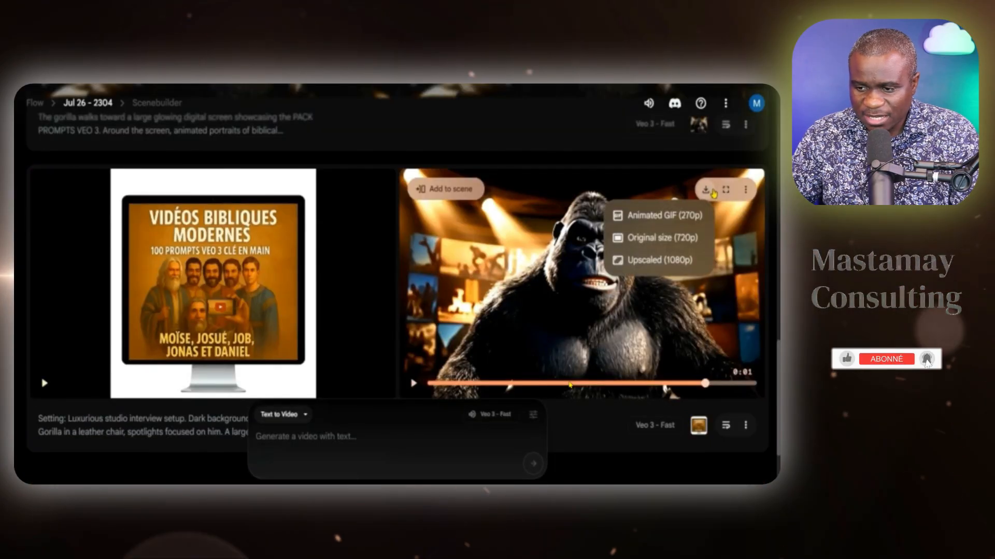
pyautogui.click(663, 236)
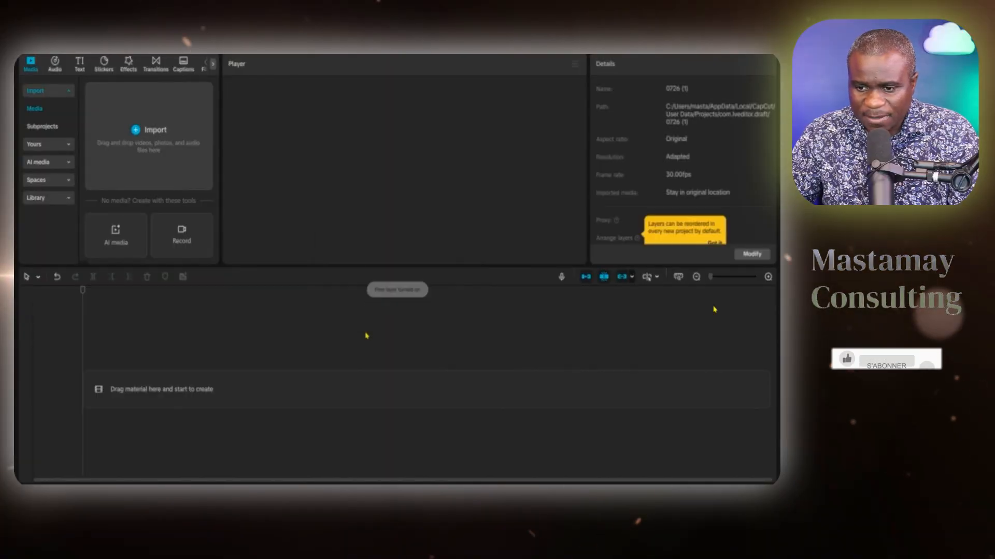
# Switch to CapCut, import the Scene 1 to Scene 4 clips from the VEO3 Publicité folder and add them all to the timeline.
pyautogui.click(147, 151)
pyautogui.moveTo(334, 177); pyautogui.dragTo(121, 150)
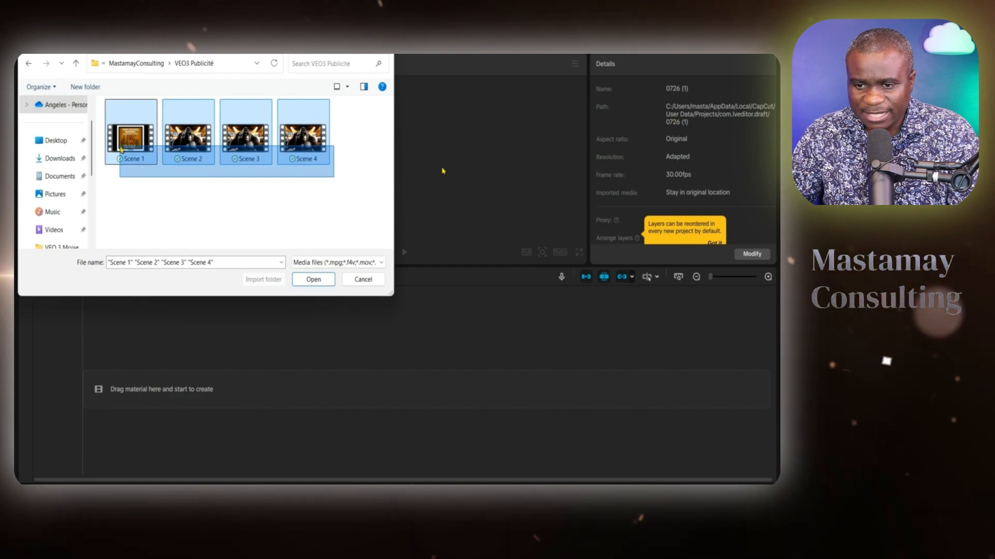
pyautogui.press('Return')
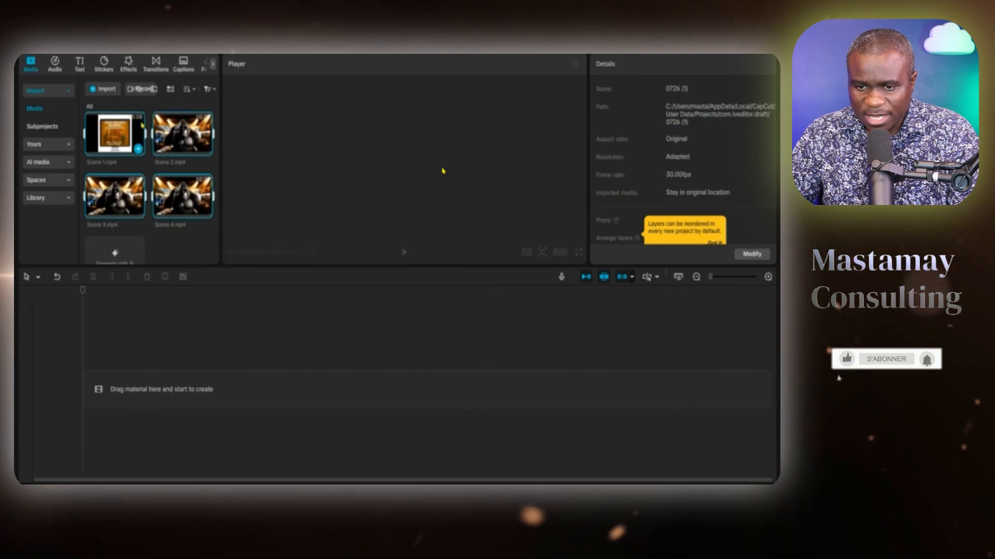
pyautogui.moveTo(139, 152)
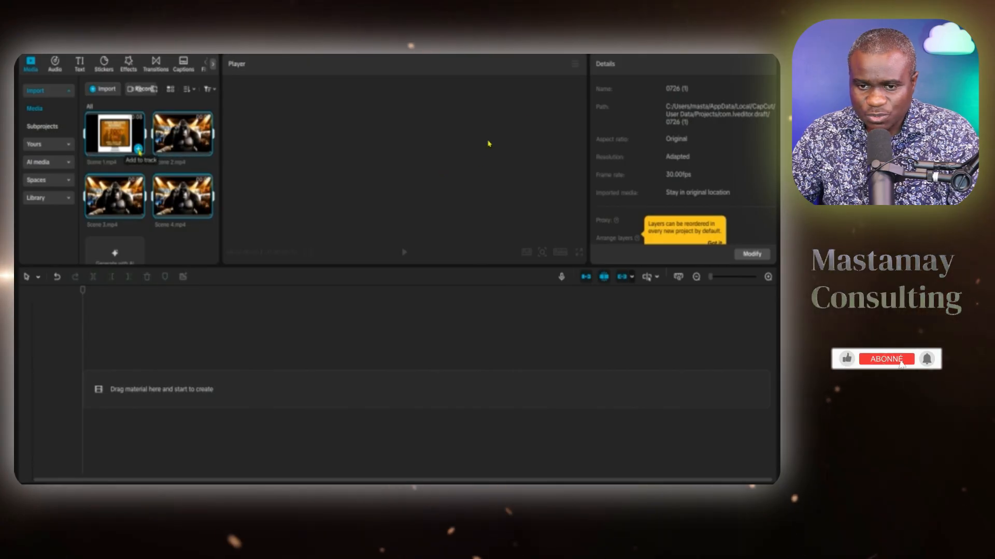
pyautogui.click(139, 150)
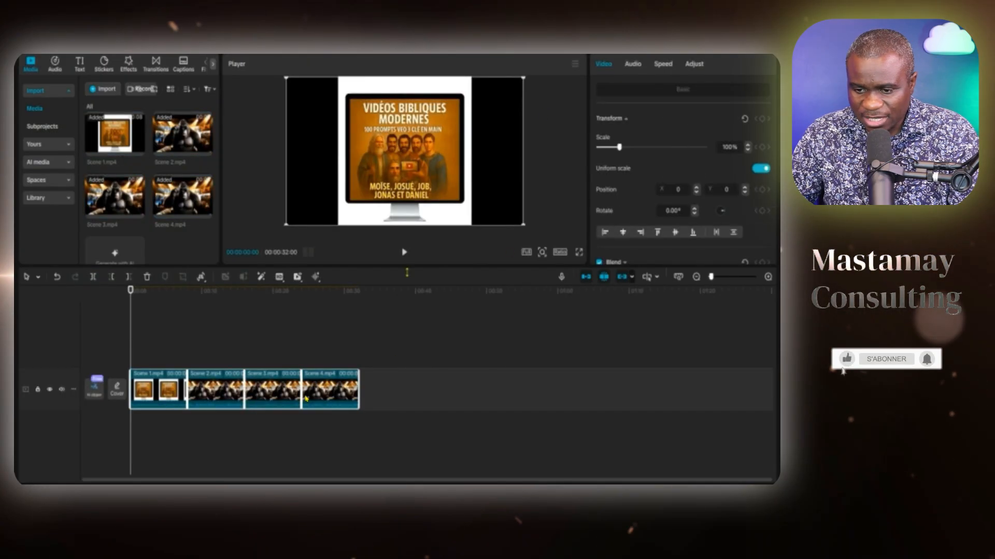
# Play Scene 1 up to 00:00:03:02 and overlay the clip of the bearded man from the Downloads folder at that point.
pyautogui.click(404, 253)
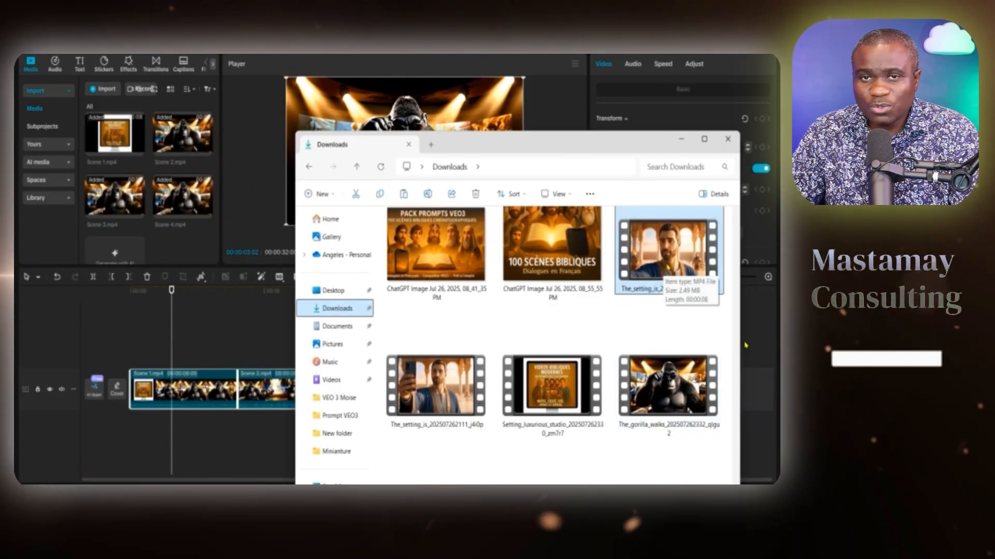
pyautogui.scroll(1, 667, 268)
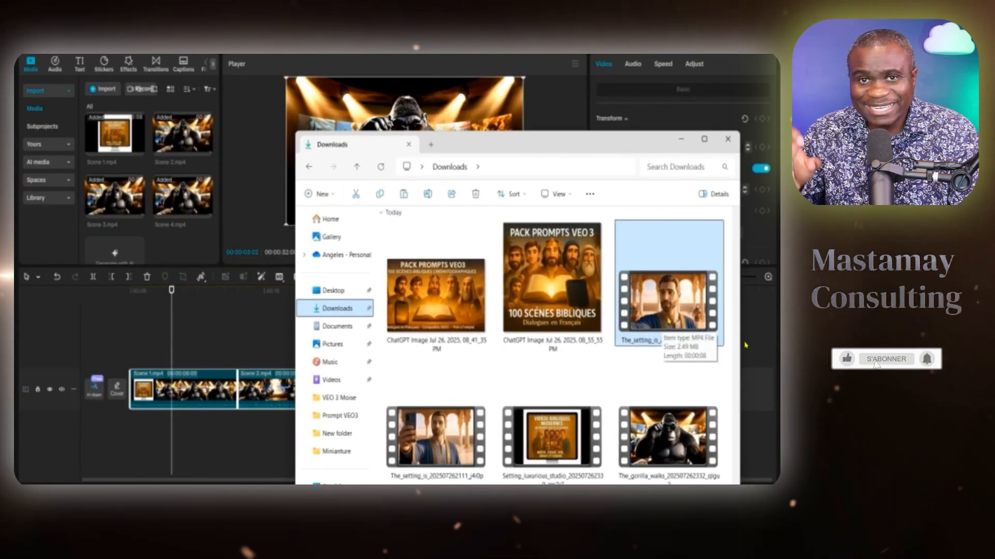
pyautogui.moveTo(662, 313); pyautogui.dragTo(193, 347)
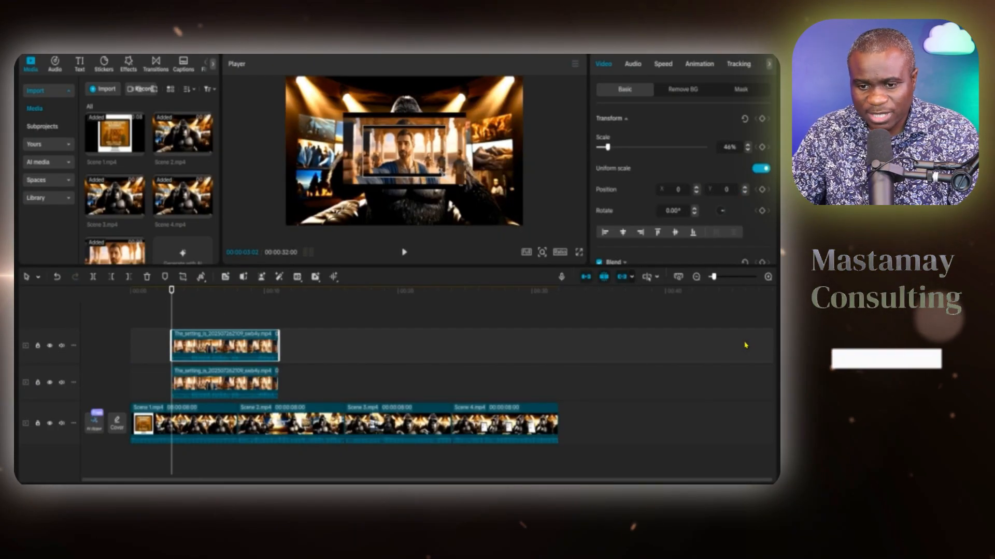
# Shrink the two overlaid copies of the bearded man clip and place them in the upper corners of the frame, the right one at 26% scale.
pyautogui.moveTo(499, 118); pyautogui.dragTo(501, 106)
pyautogui.click(428, 161)
pyautogui.moveTo(466, 191); pyautogui.dragTo(449, 180)
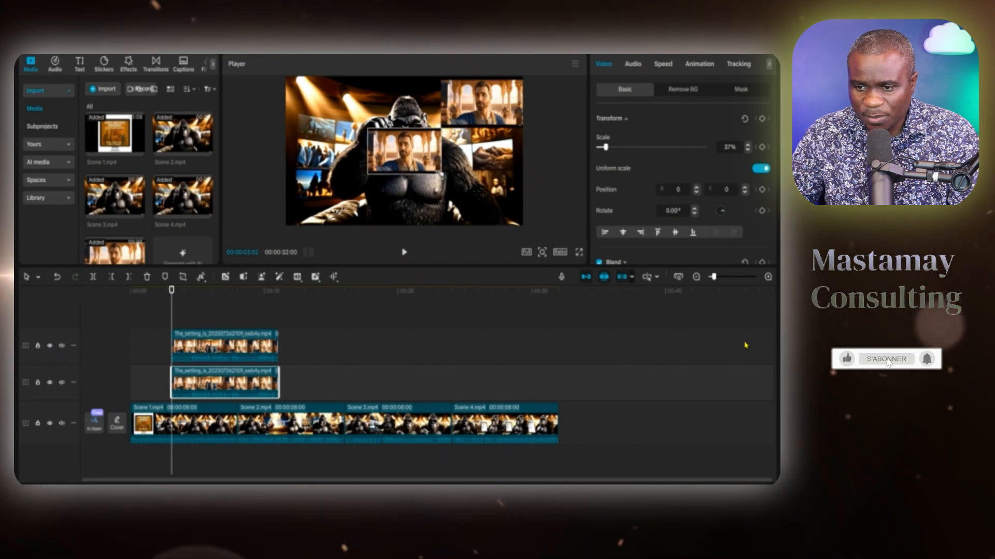
pyautogui.moveTo(411, 161); pyautogui.dragTo(329, 107)
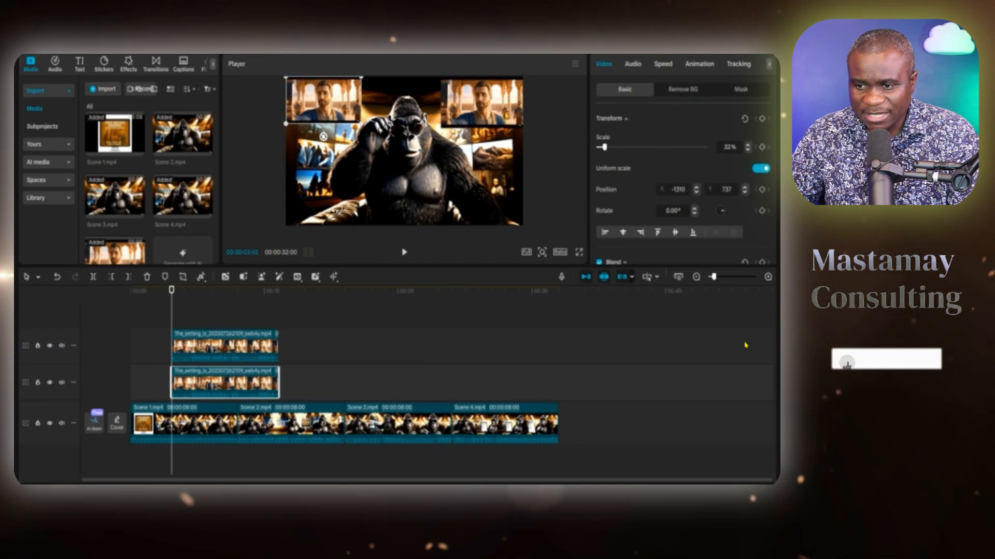
pyautogui.click(507, 115)
pyautogui.moveTo(442, 125); pyautogui.dragTo(490, 109)
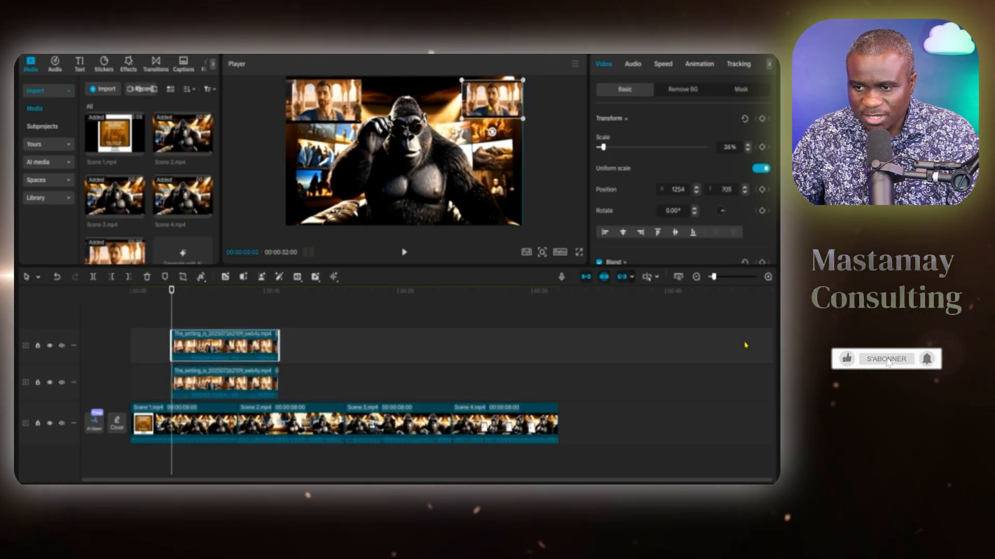
# Mute the upper overlay clip by lowering its volume to the minimum.
pyautogui.click(632, 65)
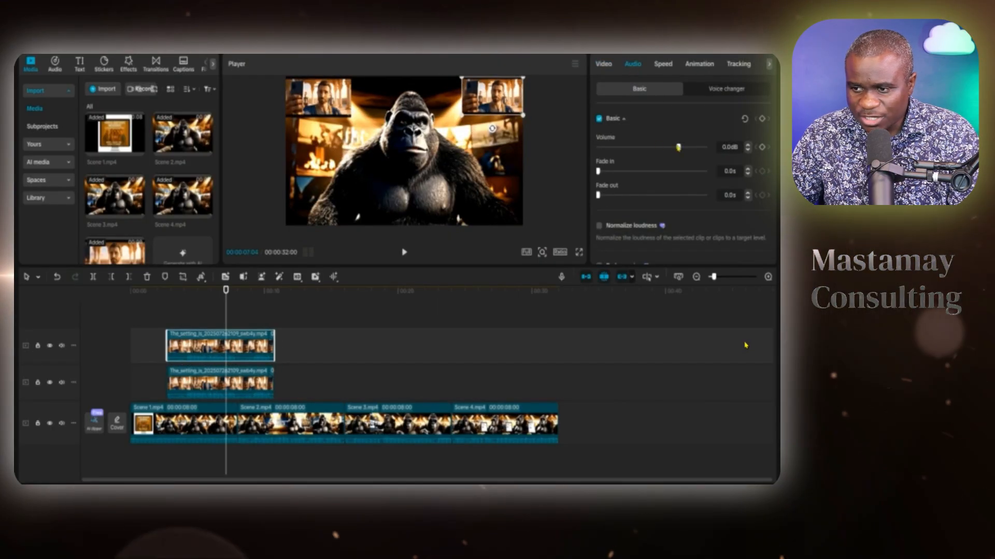
pyautogui.moveTo(677, 148); pyautogui.dragTo(597, 148)
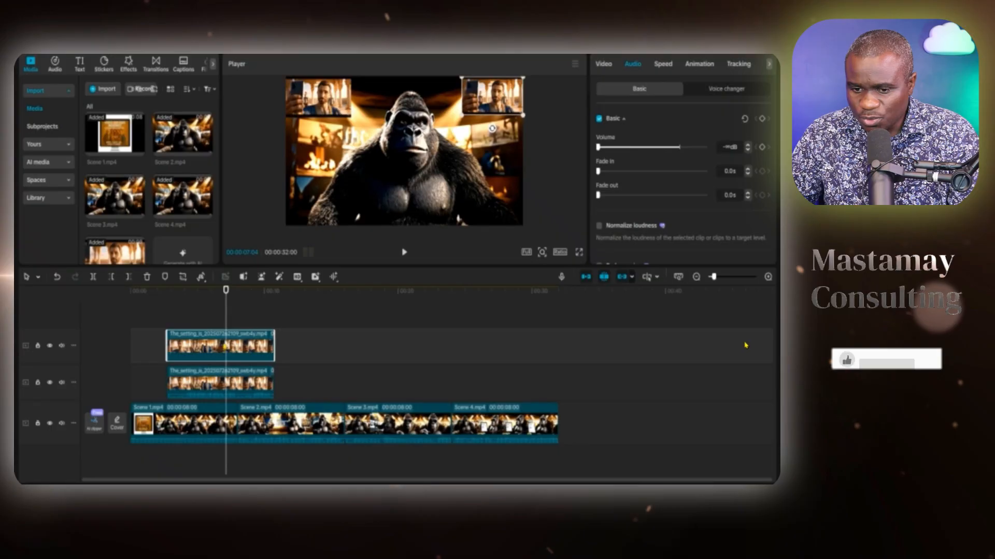
# Play the section and trim both corner overlay clips to end at 00:00:06:24.
pyautogui.click(404, 252)
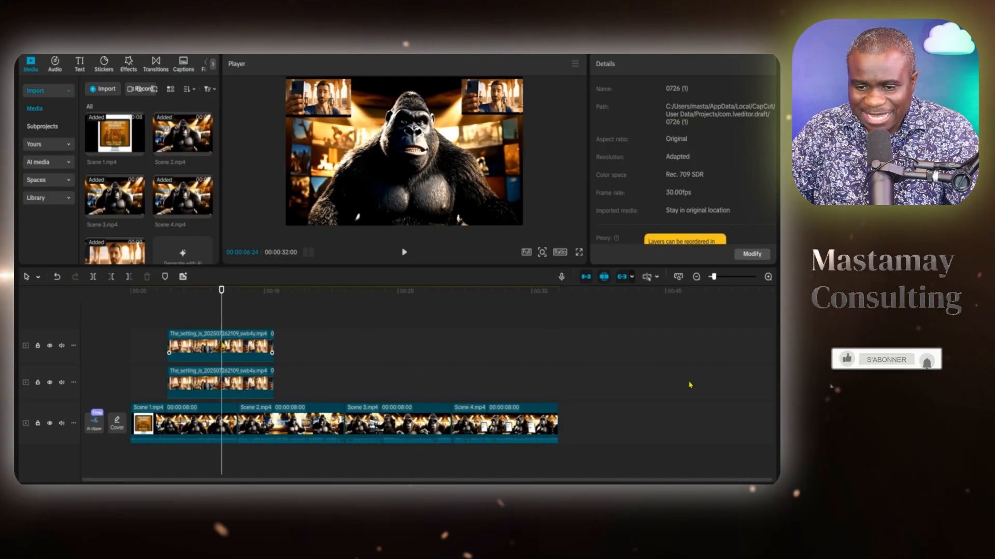
pyautogui.moveTo(274, 353); pyautogui.dragTo(223, 355)
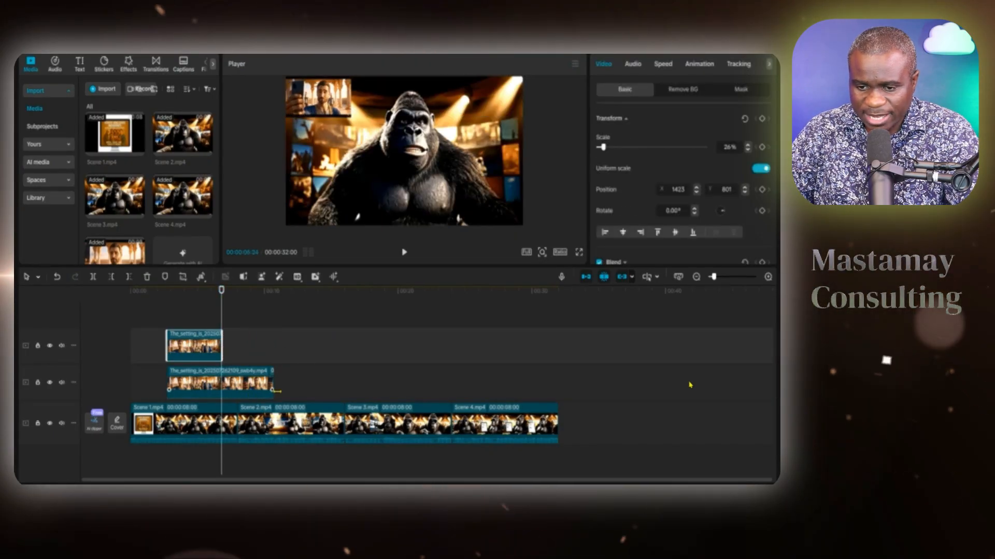
pyautogui.moveTo(278, 392); pyautogui.dragTo(223, 393)
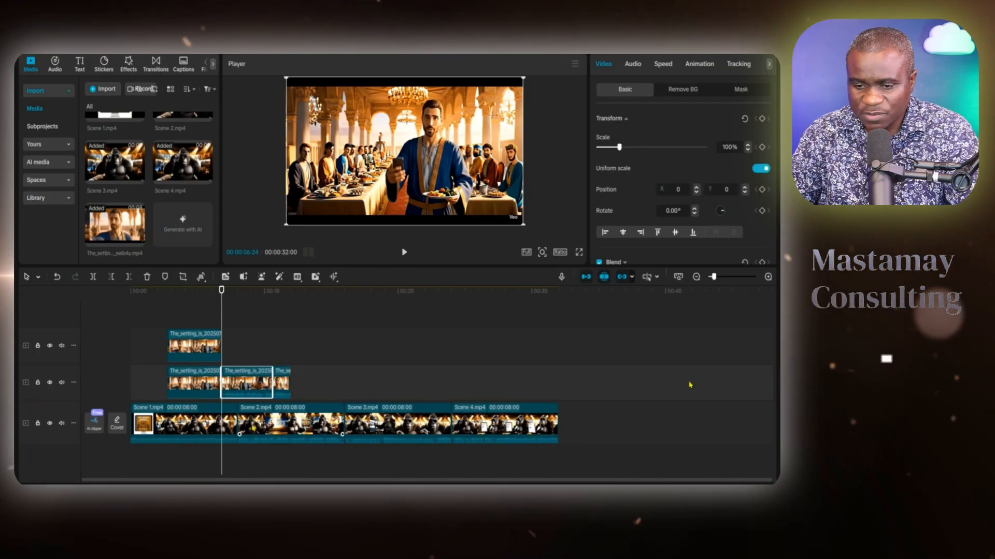
# Move the Scene 2, Scene 3 and Scene 4 clips onto the overlay track after the full-frame banquet clips, and play from the start.
pyautogui.moveTo(300, 426); pyautogui.dragTo(458, 390)
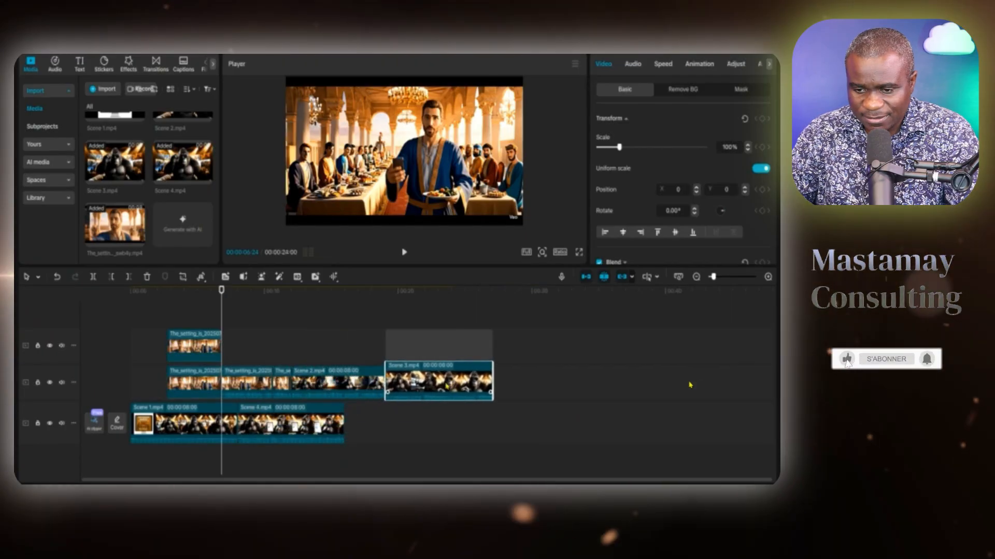
pyautogui.moveTo(295, 430); pyautogui.dragTo(566, 385)
pyautogui.moveTo(222, 321); pyautogui.dragTo(134, 349)
pyautogui.click(404, 253)
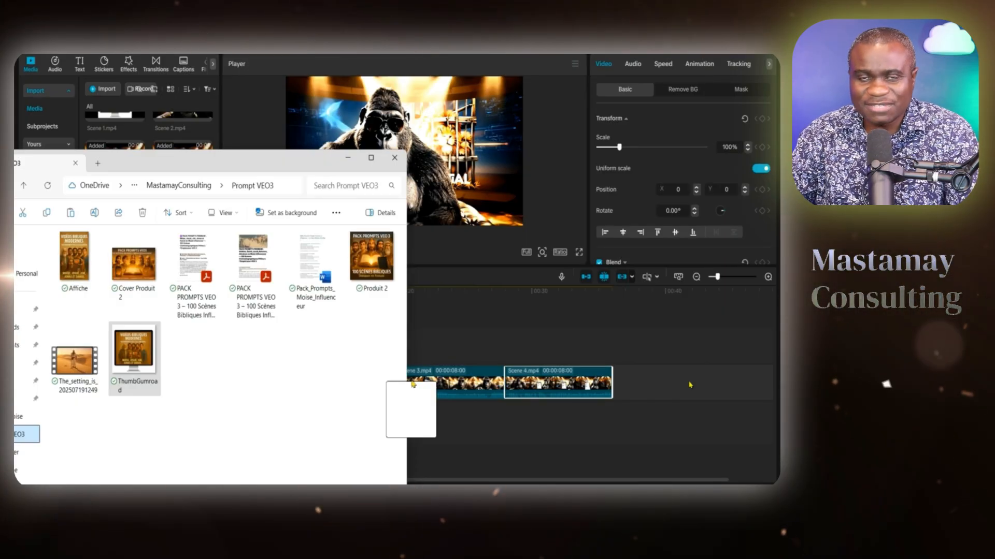
# Overlay the ThumbGumroad image from the Prompt VEO3 folder above Scene 2 at 00:00:16:23, shrink it and place it in the frame's upper-right corner.
pyautogui.moveTo(413, 385); pyautogui.dragTo(407, 348)
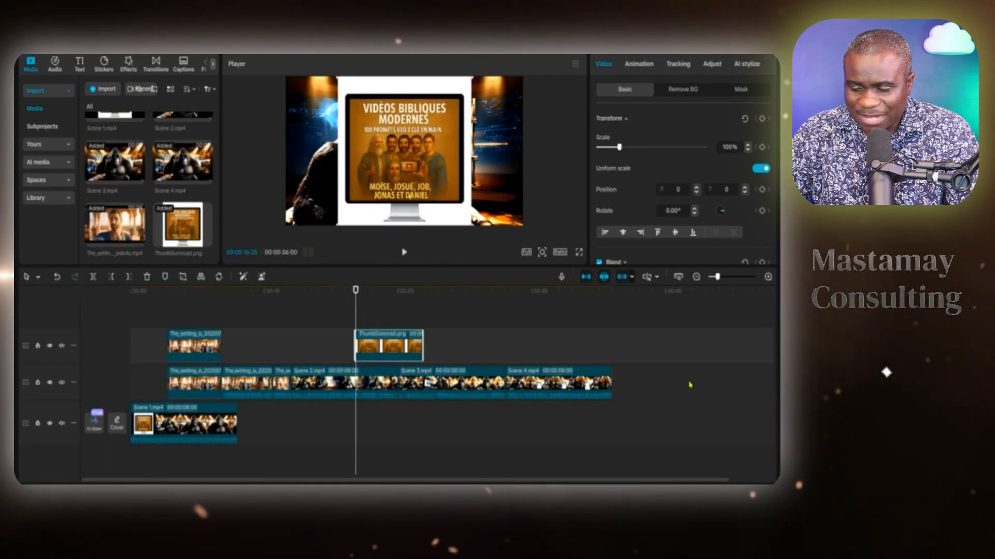
pyautogui.moveTo(619, 147); pyautogui.dragTo(614, 149)
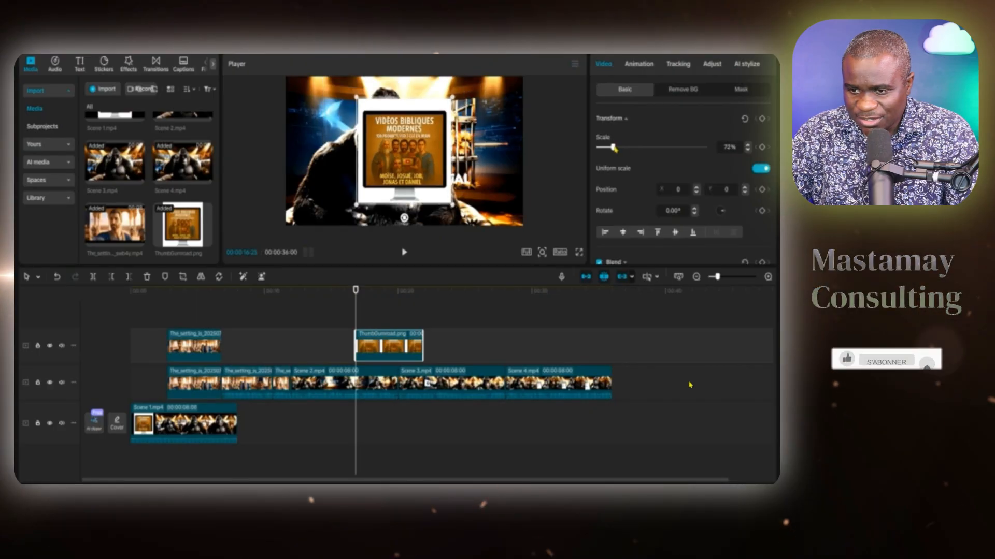
pyautogui.moveTo(401, 152); pyautogui.dragTo(471, 130)
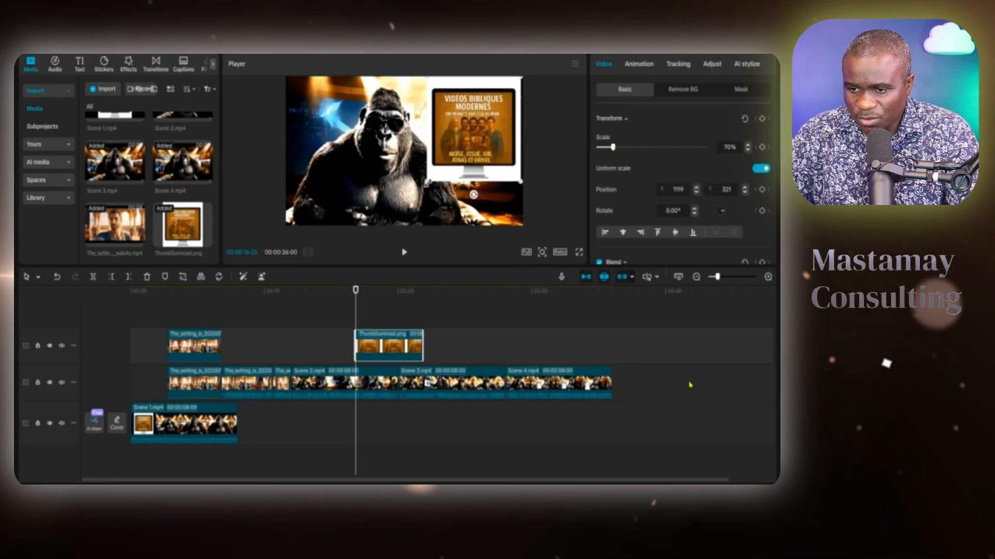
pyautogui.moveTo(427, 182); pyautogui.dragTo(433, 174)
pyautogui.moveTo(460, 144); pyautogui.dragTo(464, 141)
pyautogui.moveTo(438, 172); pyautogui.dragTo(470, 139)
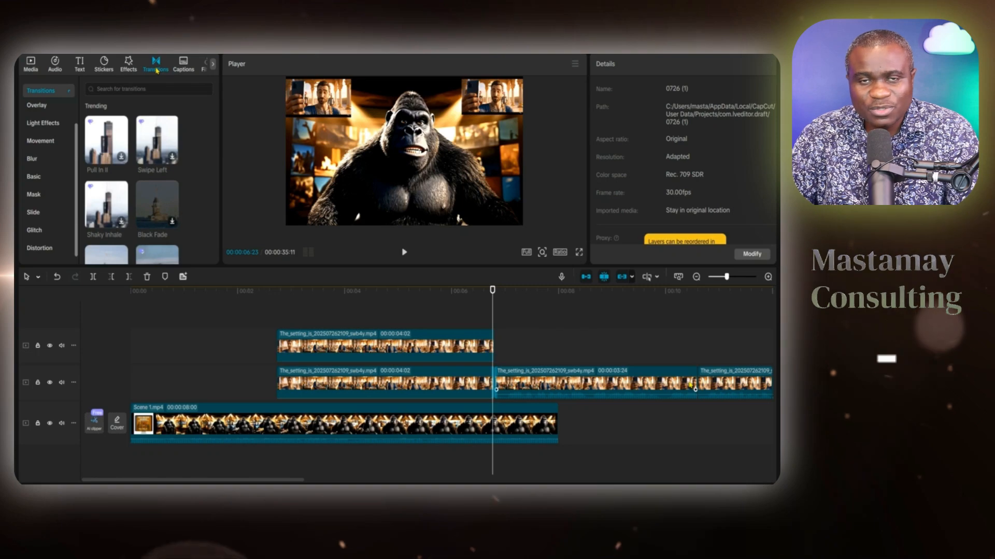
# Add Black Fade transitions before the full-frame banquet clip, between Scene 2 and Scene 3, and between Scene 3 and Scene 4.
pyautogui.moveTo(157, 205); pyautogui.dragTo(494, 382)
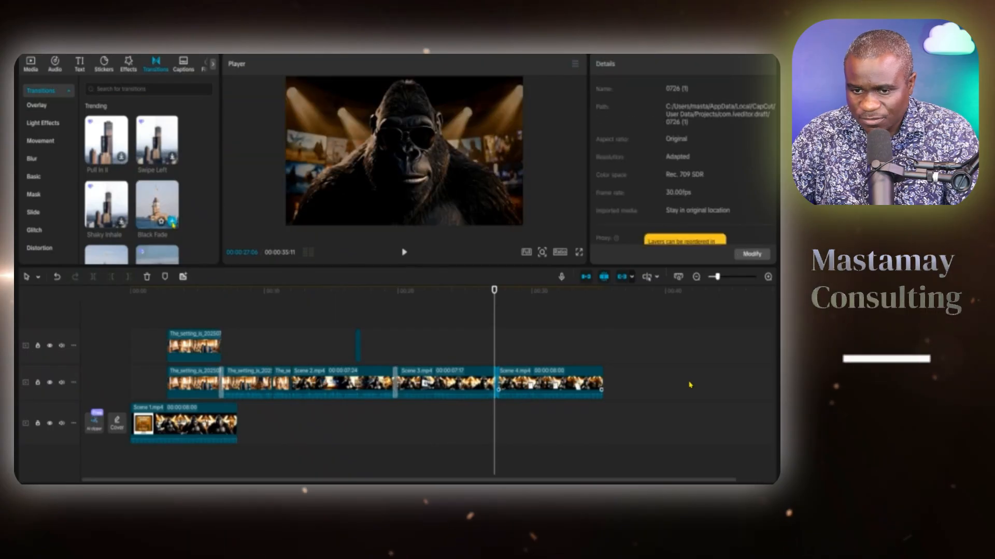
pyautogui.moveTo(157, 205); pyautogui.dragTo(496, 383)
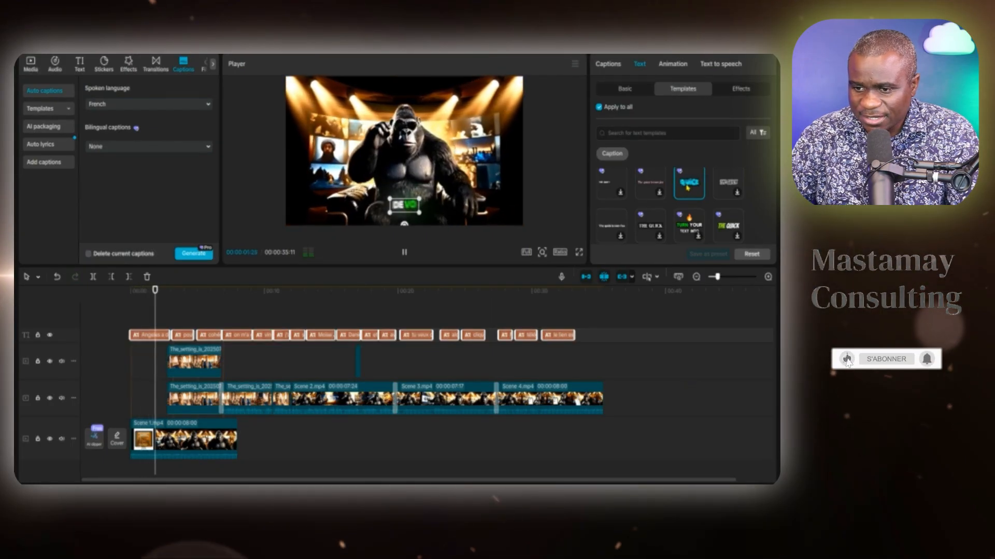
# Preview the styled French captions at the start of the timeline, then the product image overlaid on Scene 4.
pyautogui.press('space')
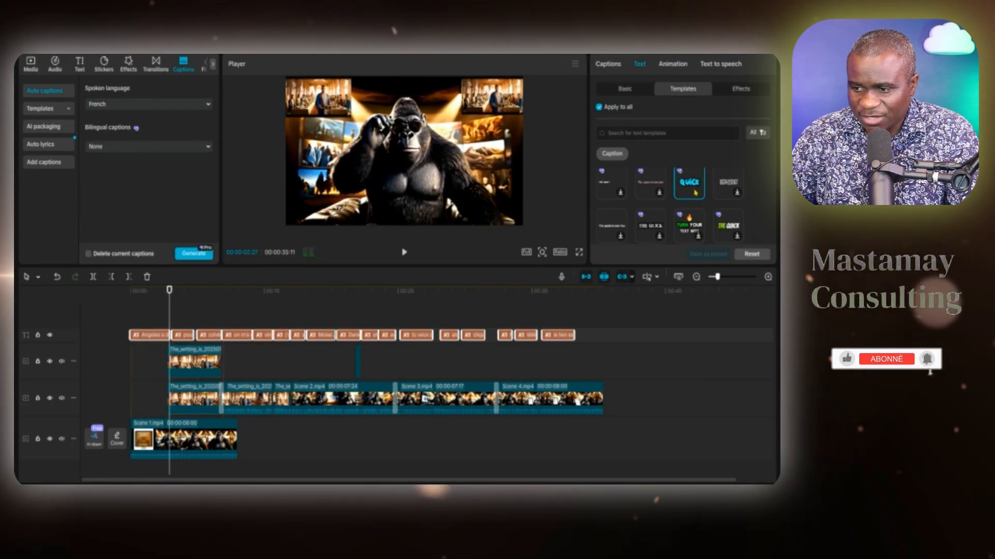
pyautogui.click(404, 252)
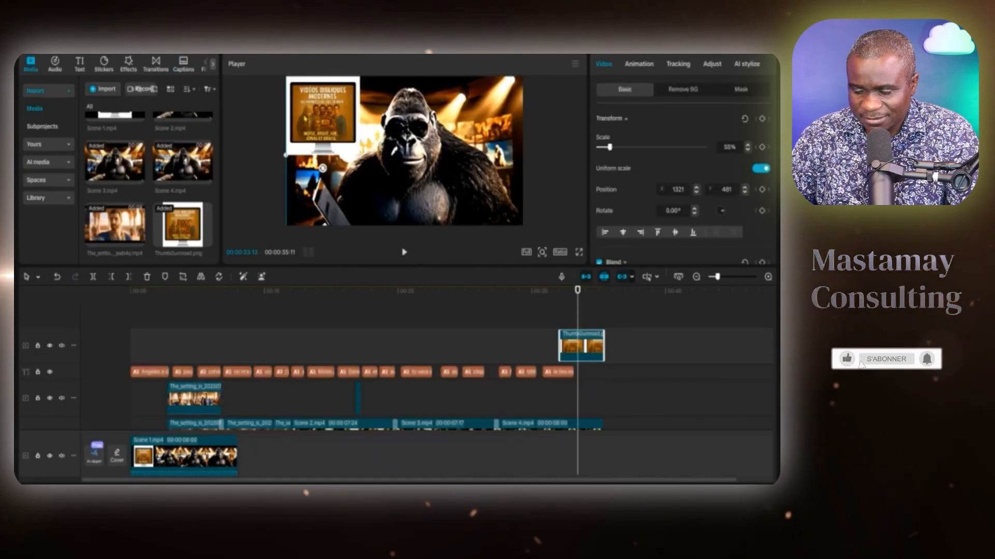
pyautogui.press('space')
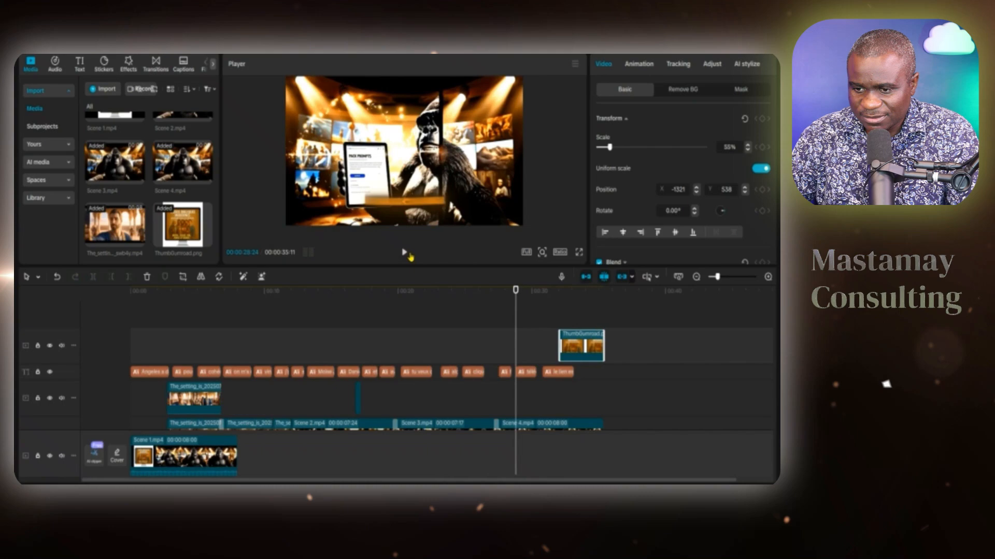
# Extend the ThumbGumroad image above Scene 4 to start at 00:00:29:24, scale it to 39% and place it in the frame's upper-left corner.
pyautogui.click(408, 254)
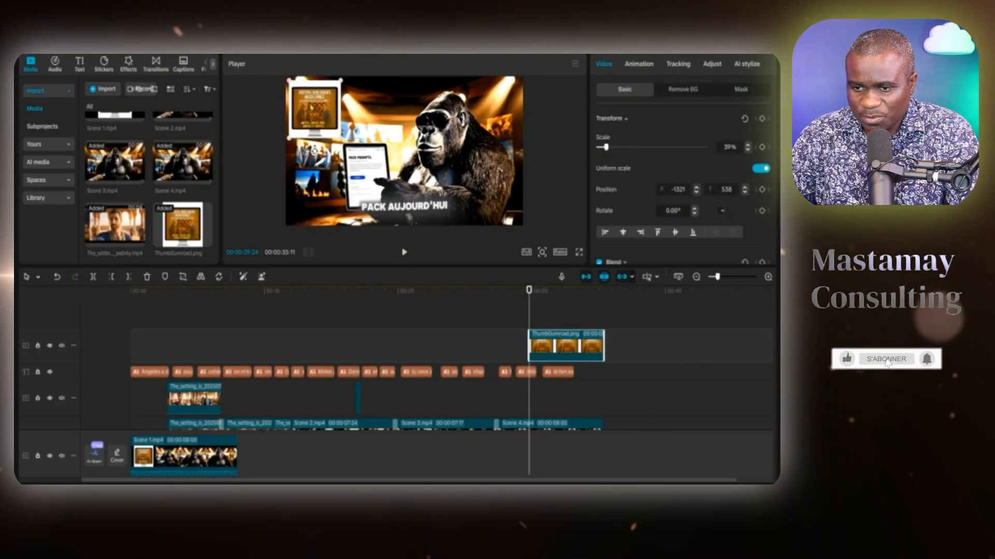
pyautogui.click(404, 252)
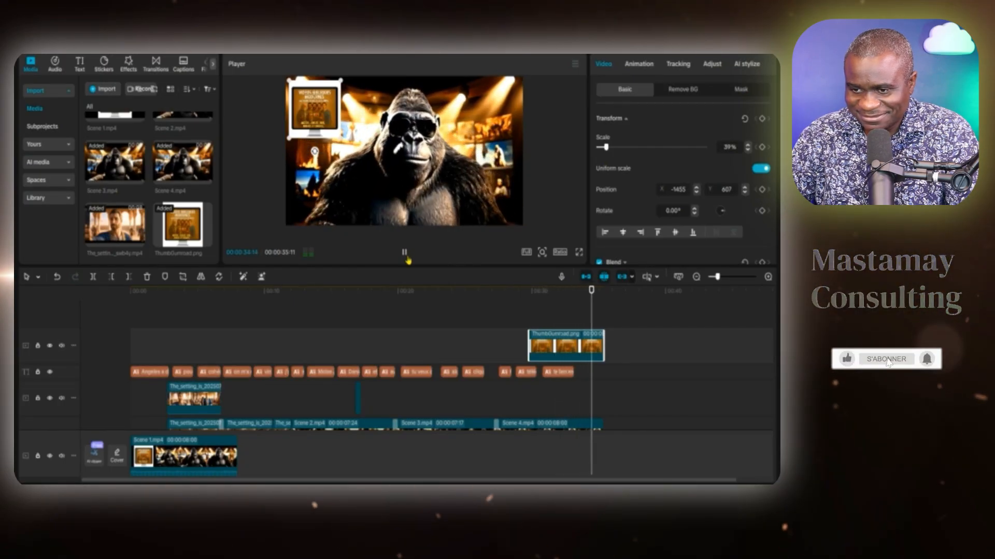
# Add the Explosion video effect where the ThumbGumroad image appears at 00:00:29:24 and at the timeline's start, and preview it.
pyautogui.click(128, 70)
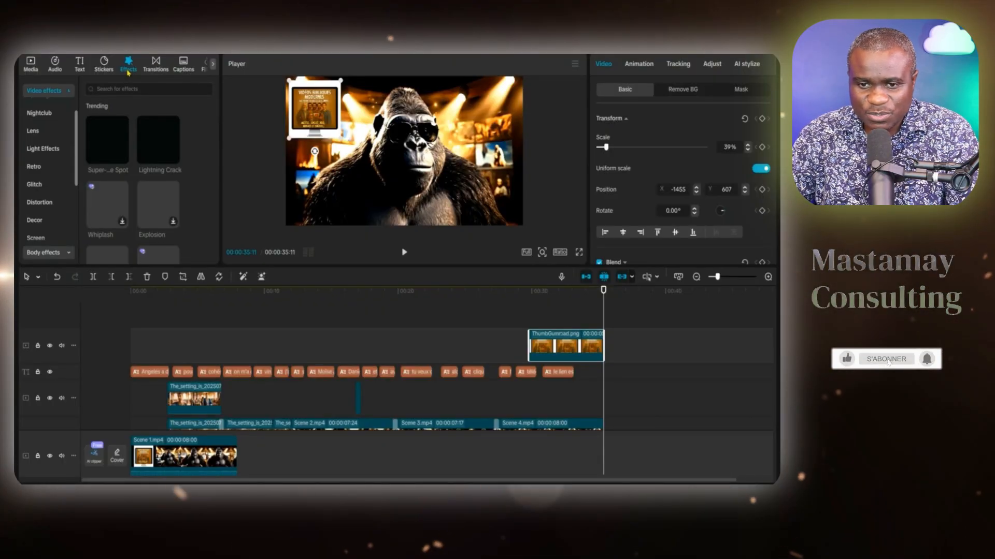
pyautogui.moveTo(604, 311); pyautogui.dragTo(537, 330)
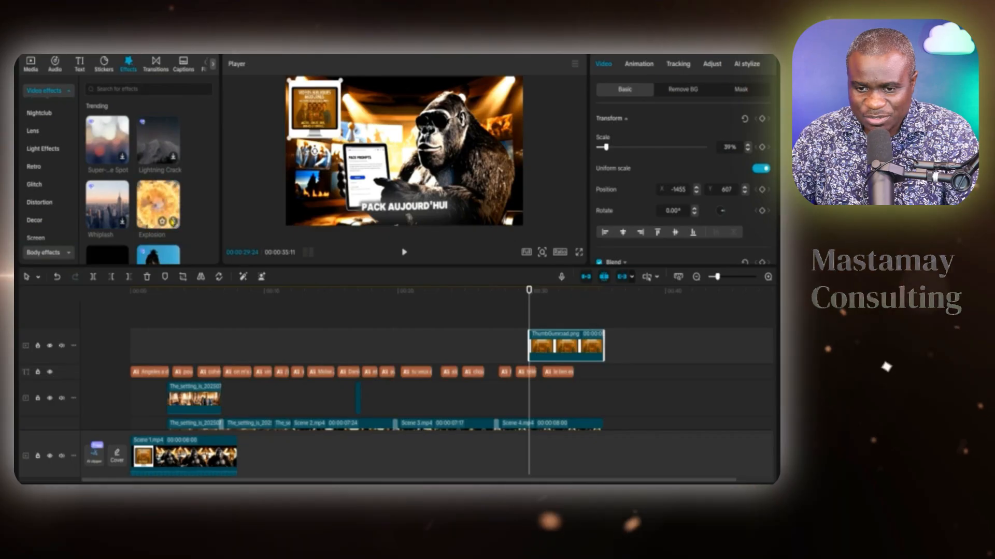
pyautogui.click(173, 222)
pyautogui.click(404, 253)
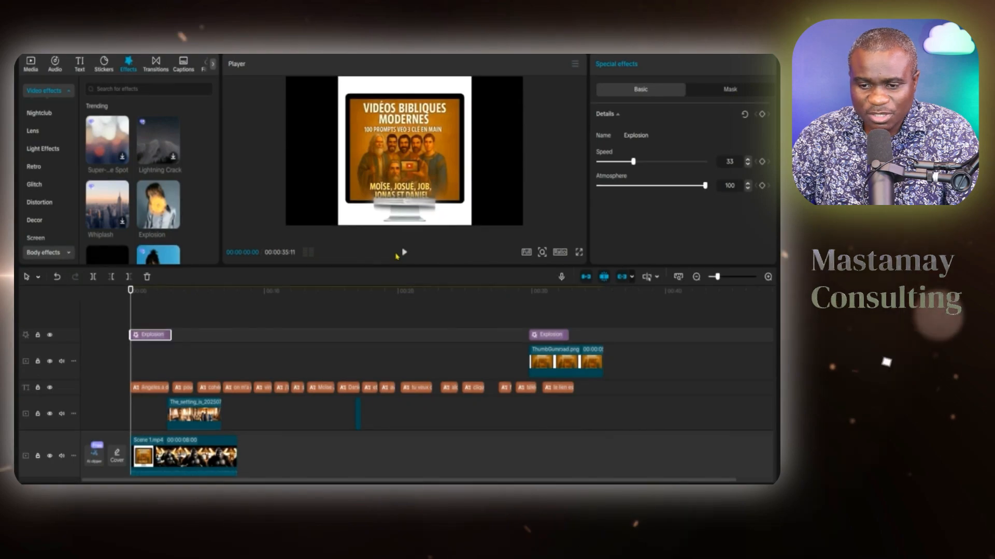
pyautogui.click(404, 253)
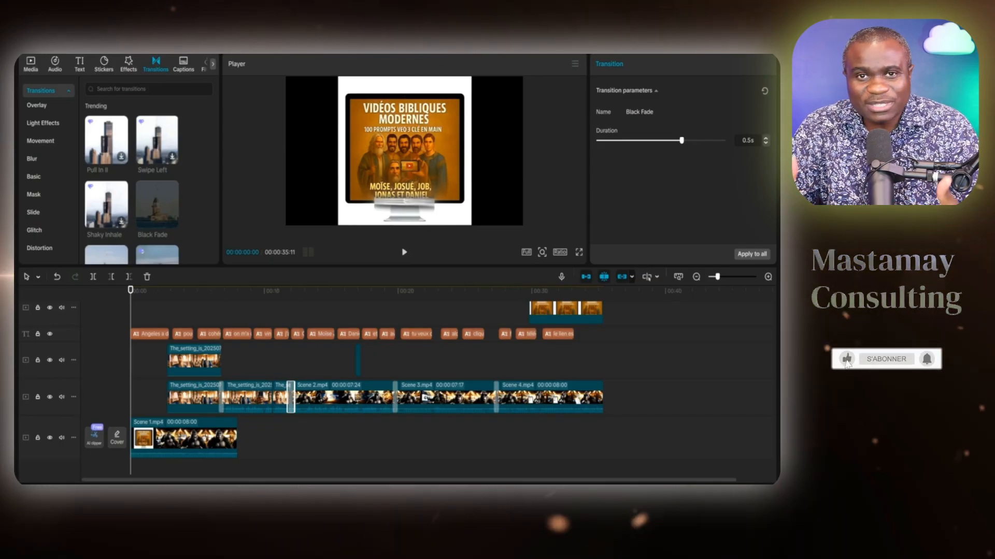
# Export the video as Publicité at 1080P, H.264, mp4 and 30fps with the recommended bit rate.
pyautogui.hotkey('ctrl', 'e')
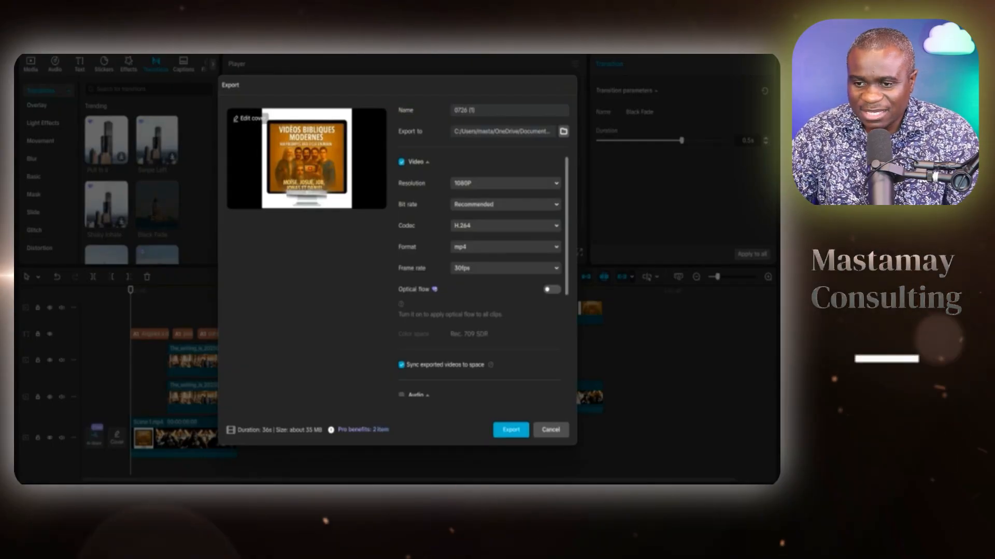
pyautogui.click(511, 430)
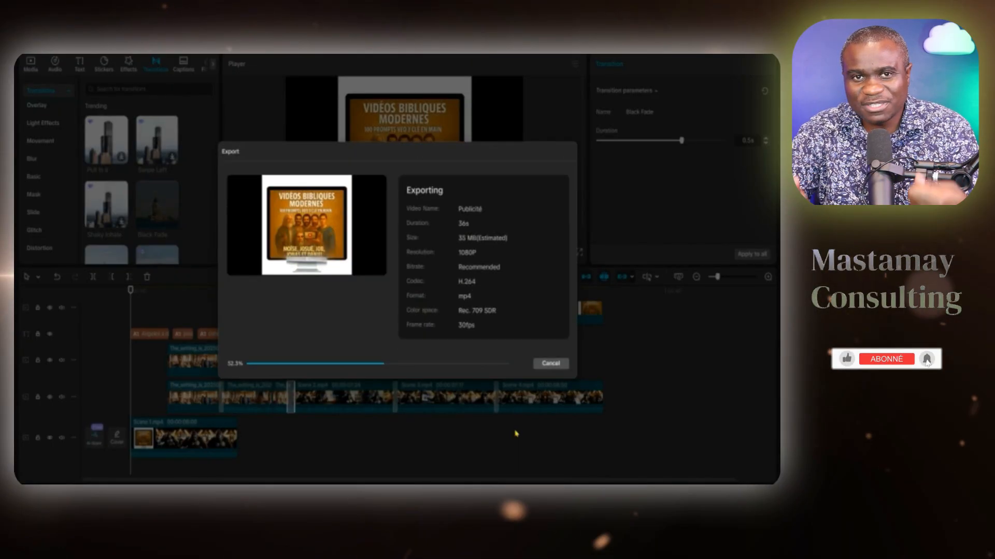